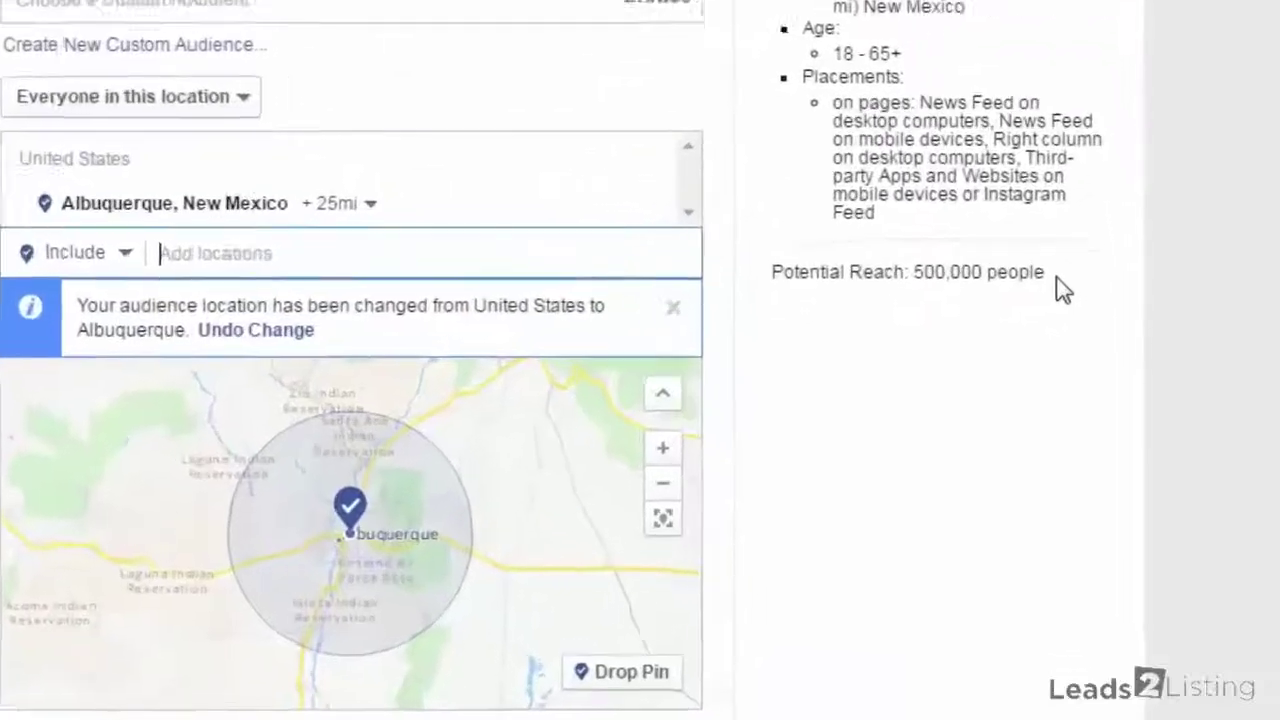
left_click_drag(1076, 342, 978, 348)
left_click(903, 263)
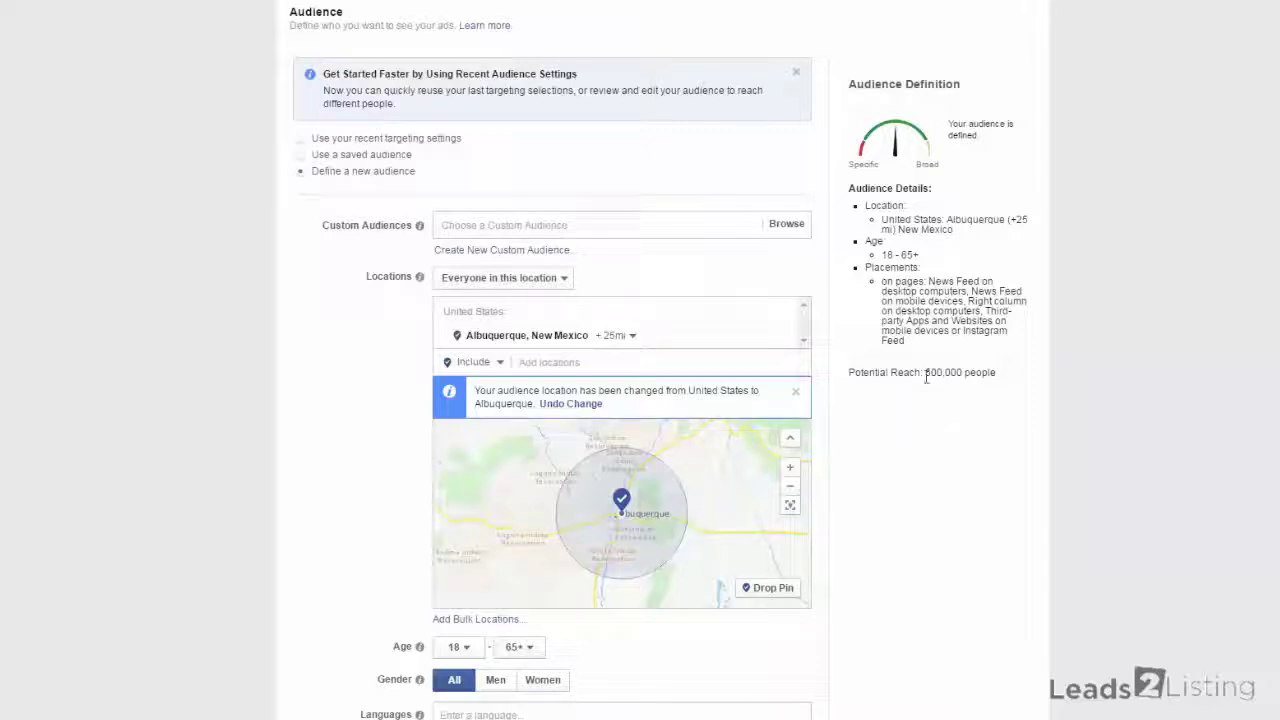
left_click_drag(926, 377, 908, 352)
left_click(980, 388)
left_click(945, 385)
- Restrict the Albuquerque location targeting to people who live in this location
left_click(564, 280)
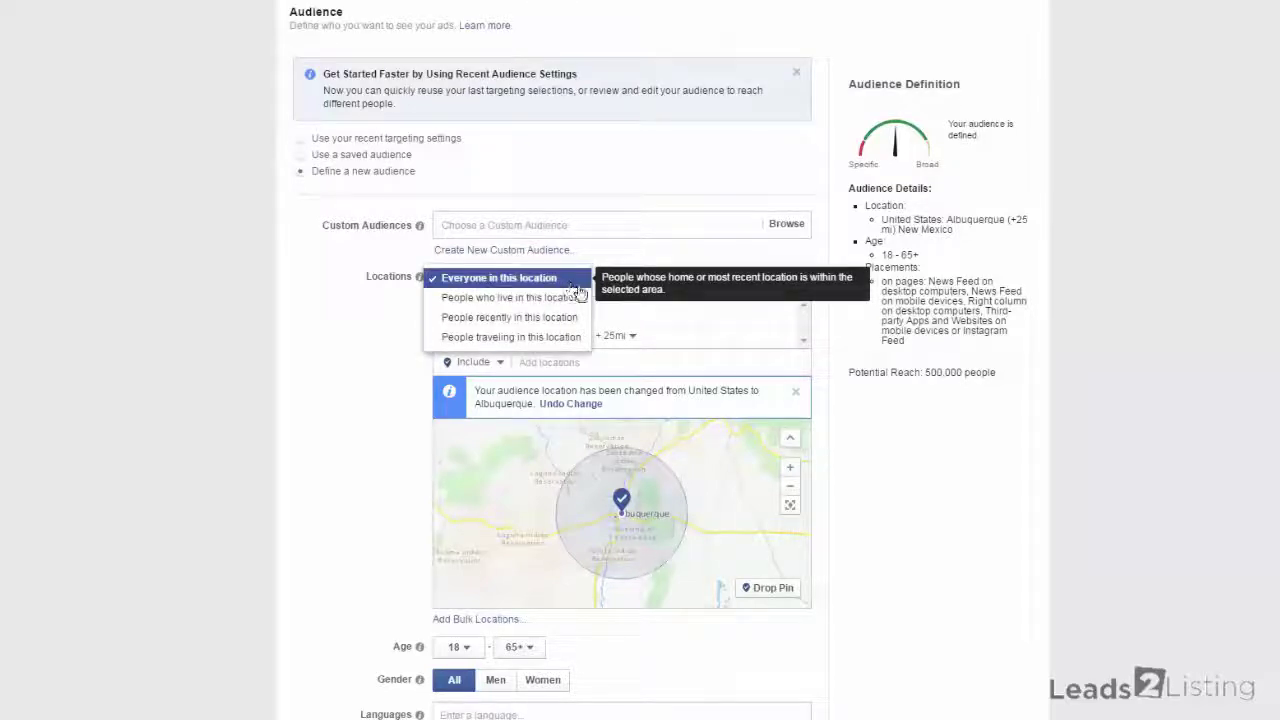
left_click(379, 295)
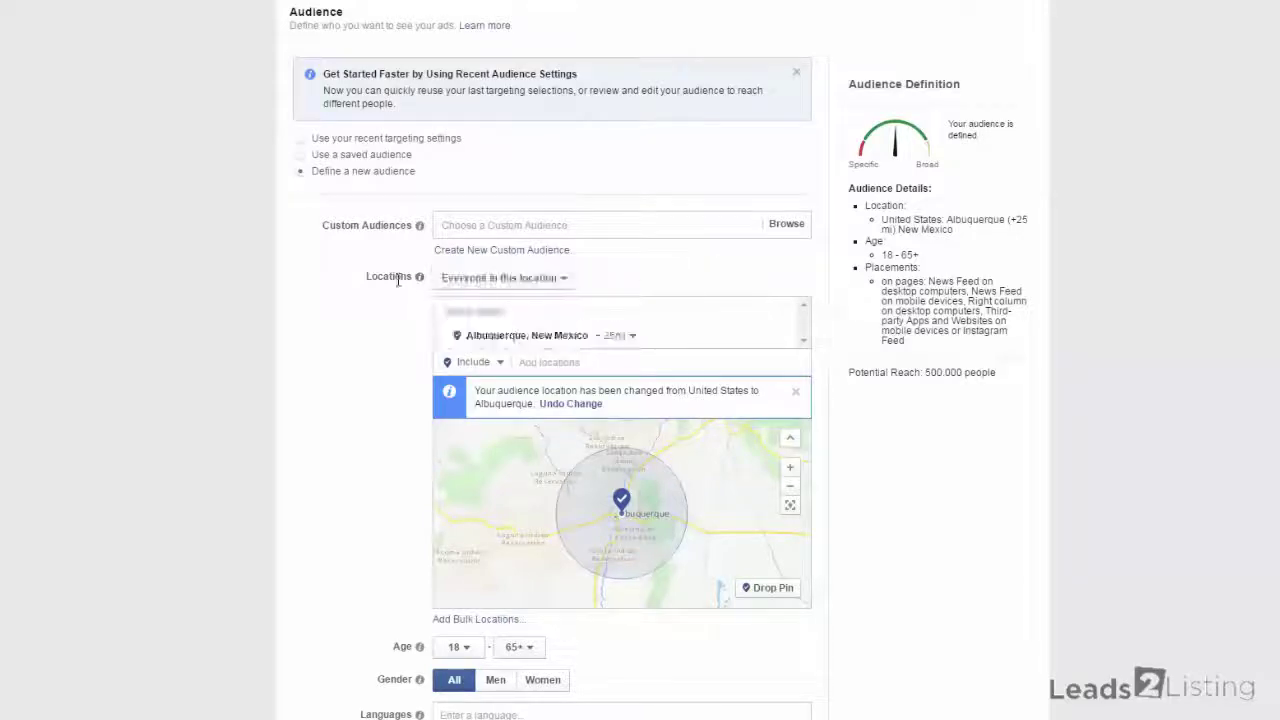
left_click(556, 285)
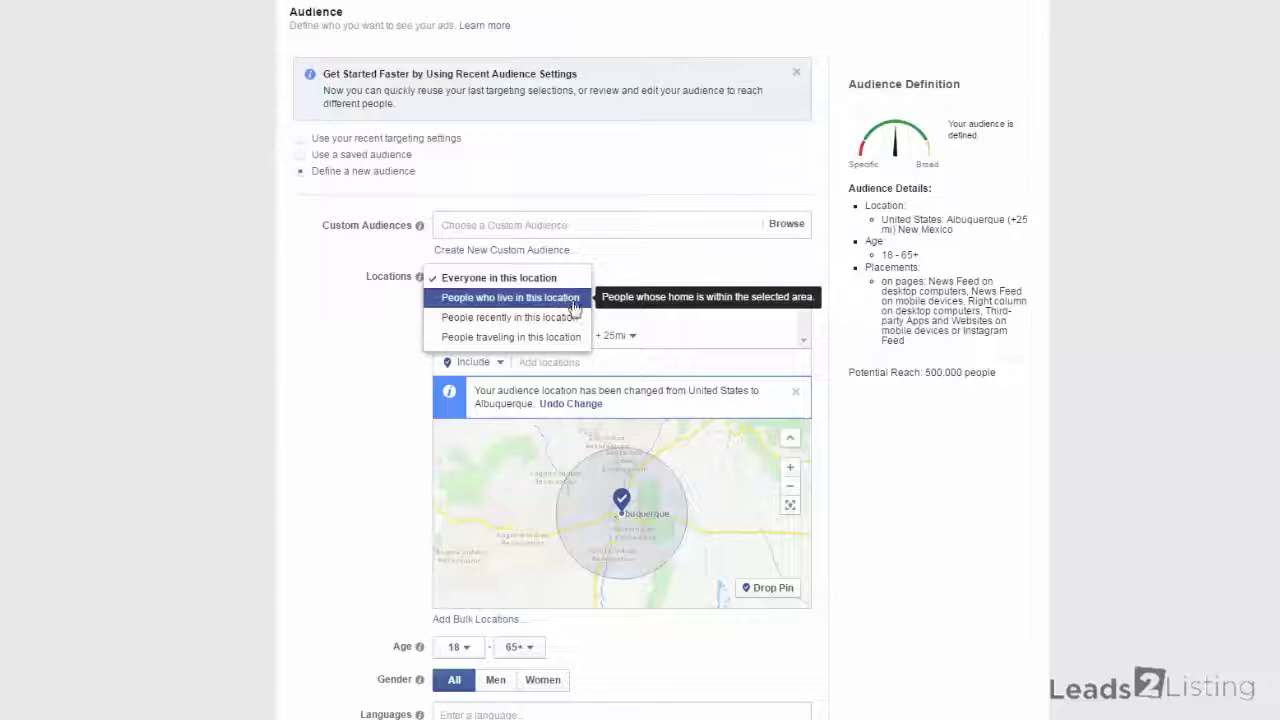
left_click(570, 299)
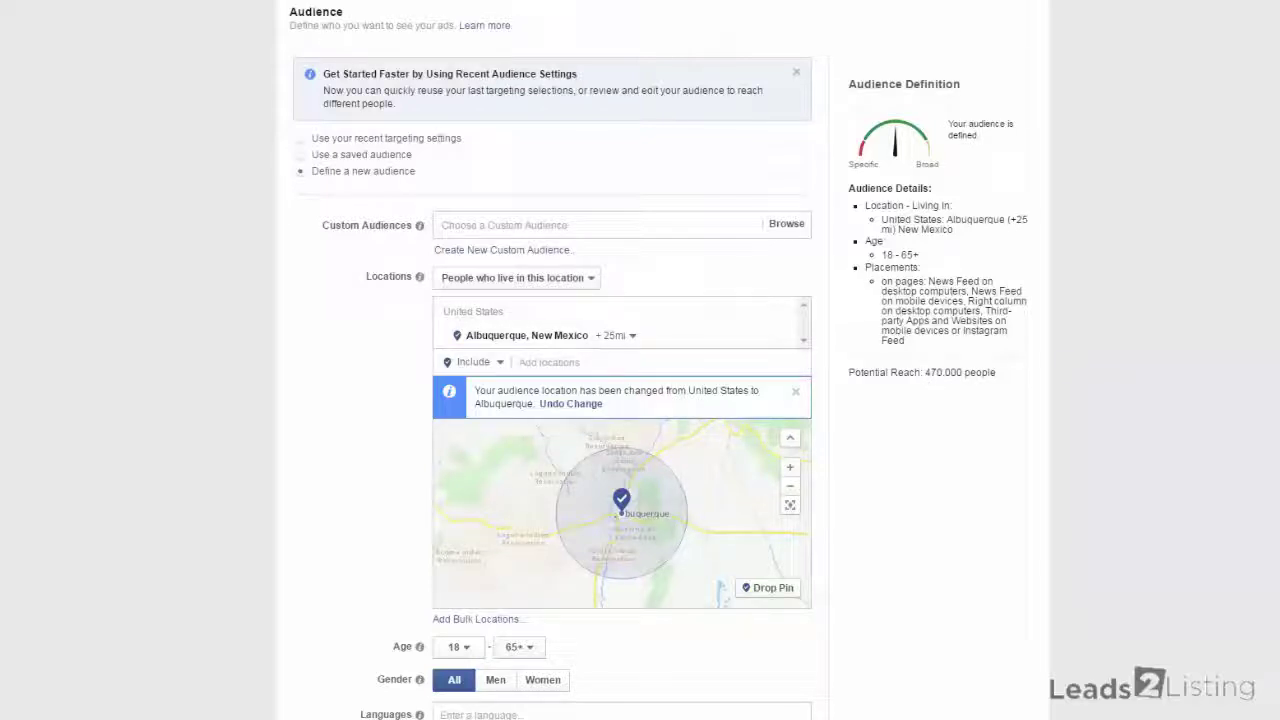
- Set the audience's minimum age to 31
scroll(365, 455, "down", 3)
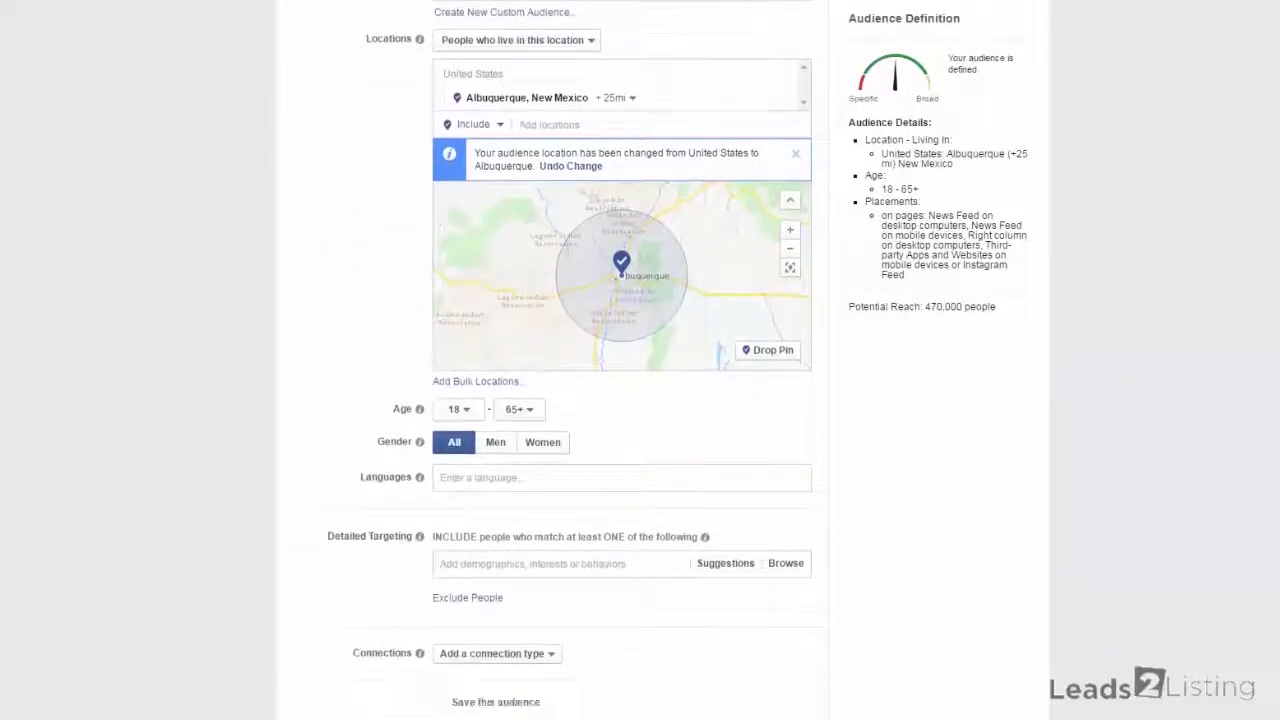
left_click(454, 414)
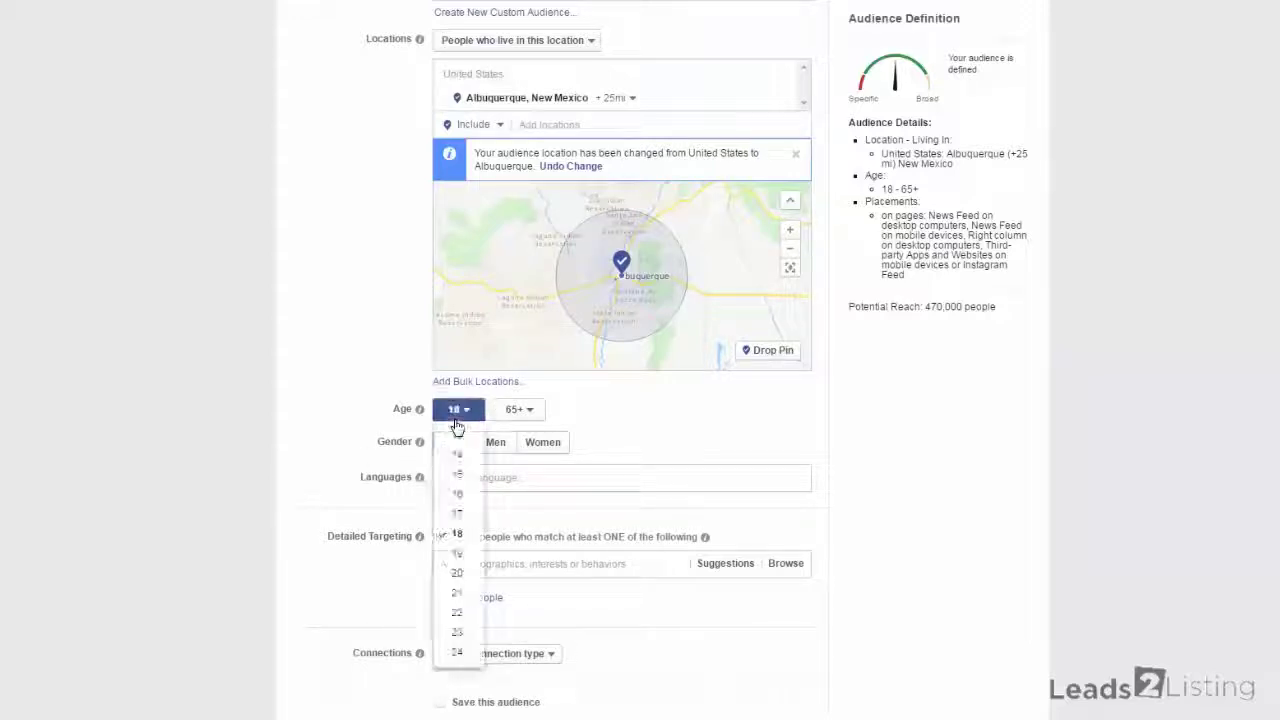
scroll(480, 611, "down", 3)
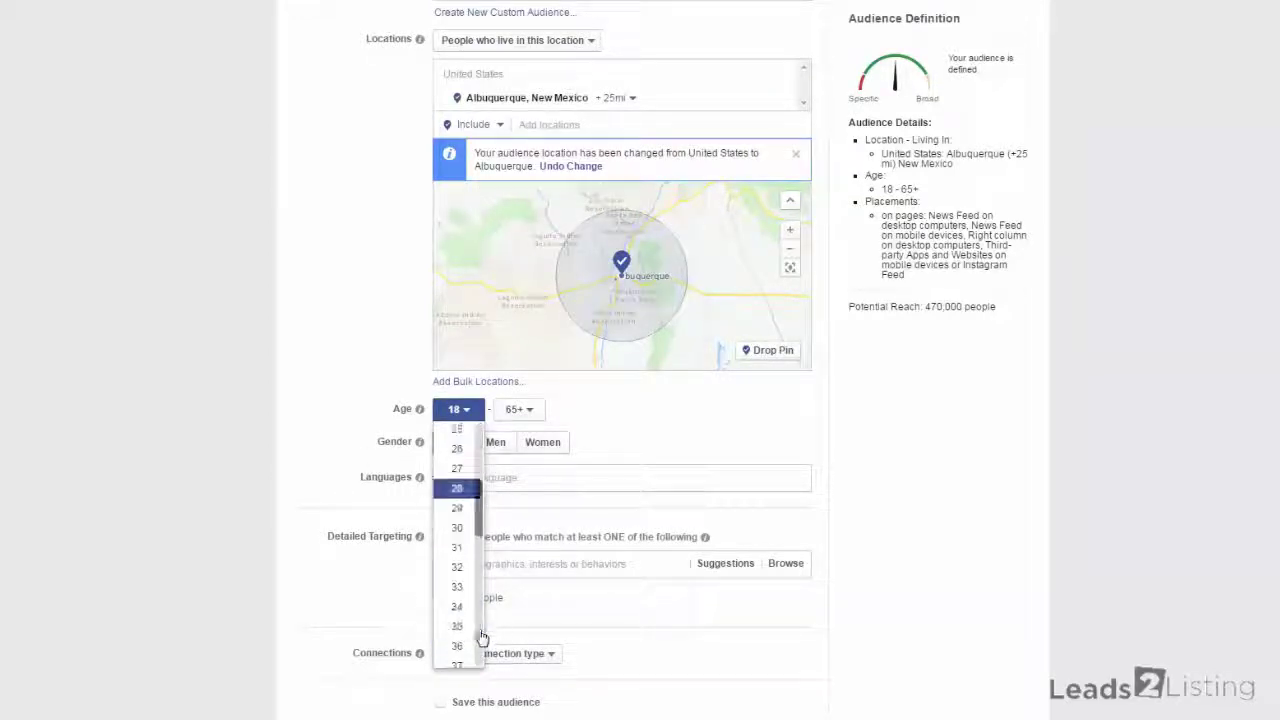
left_click(457, 543)
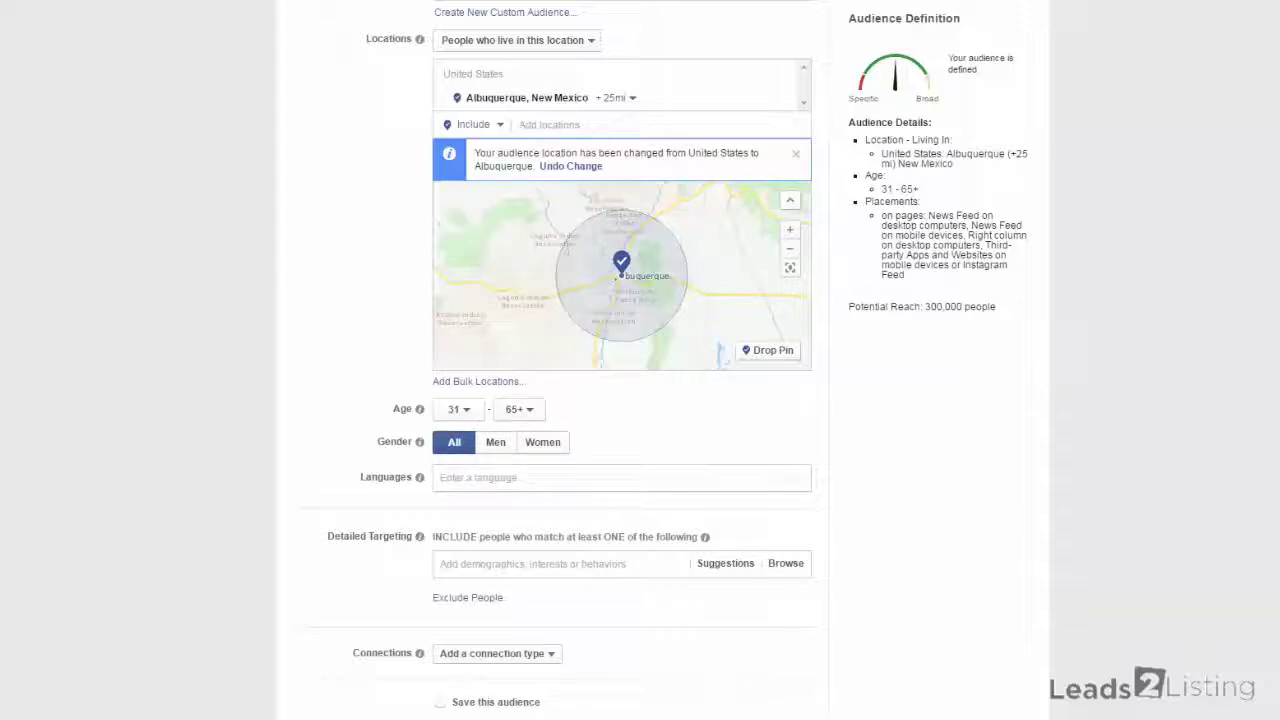
- Add the suggested Homeowners demographic to the detailed targeting
scroll(897, 297, "down", 3)
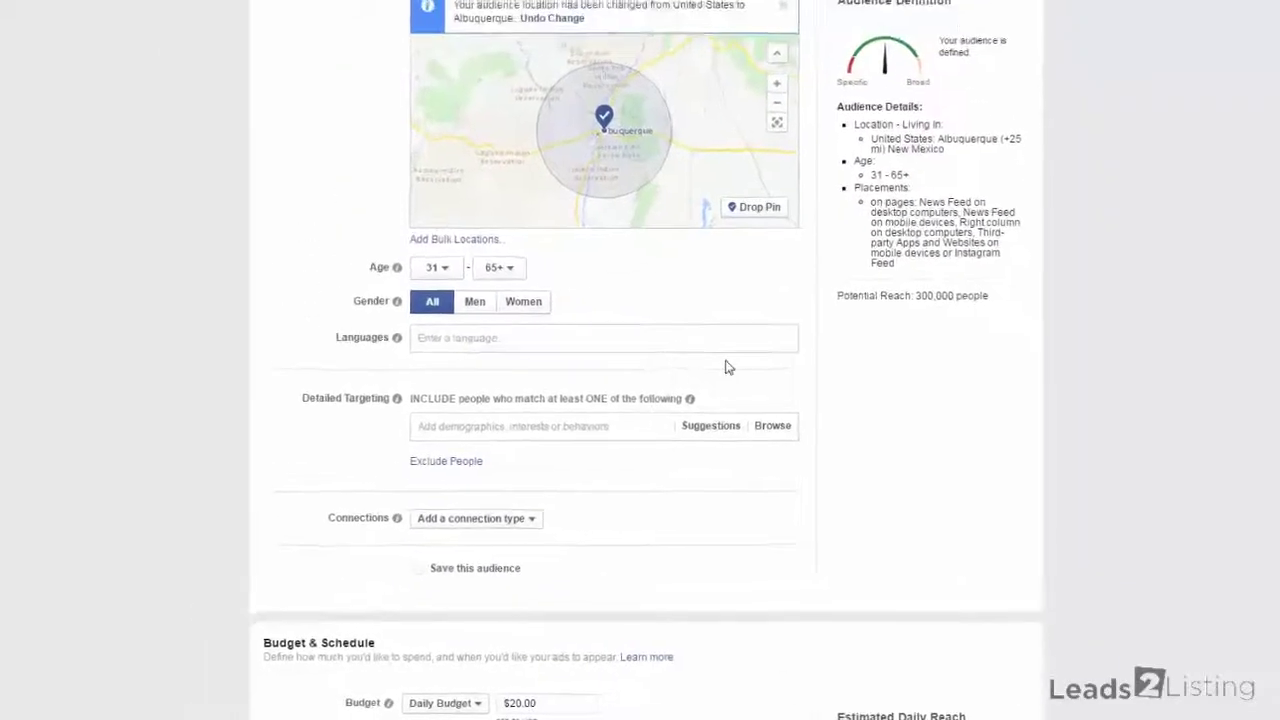
left_click(465, 437)
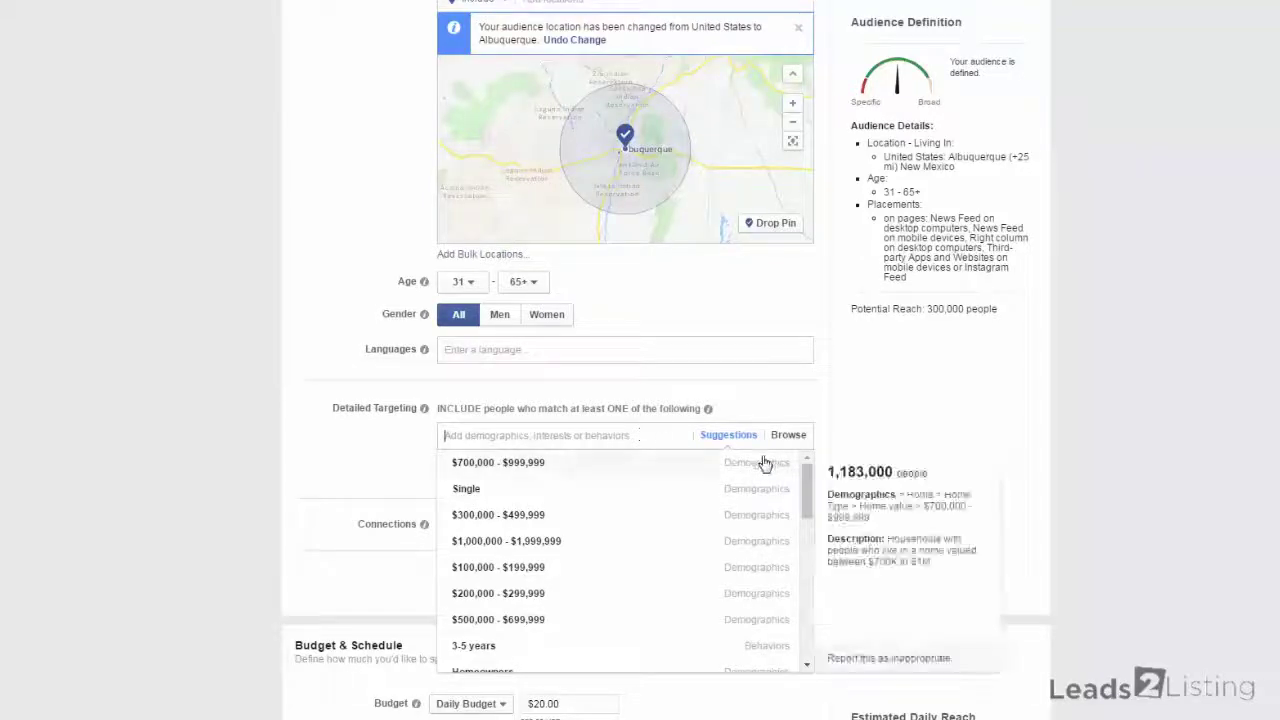
left_click_drag(805, 480, 810, 524)
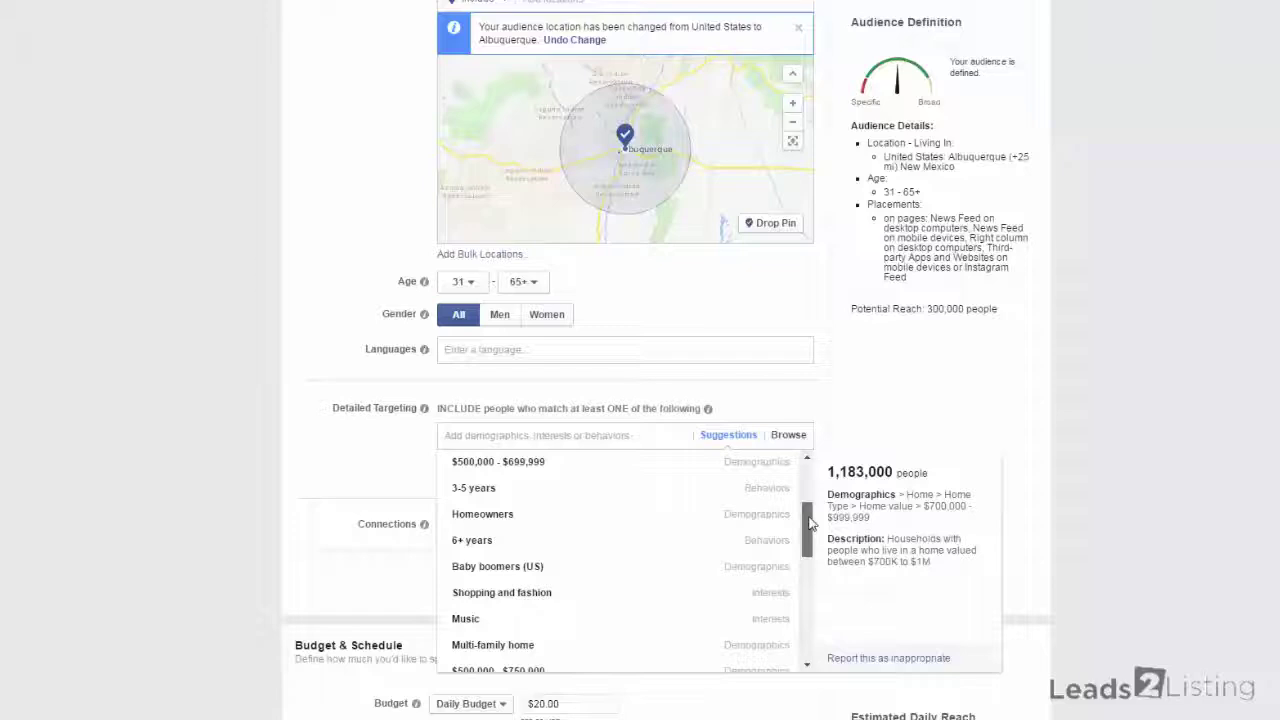
left_click(733, 520)
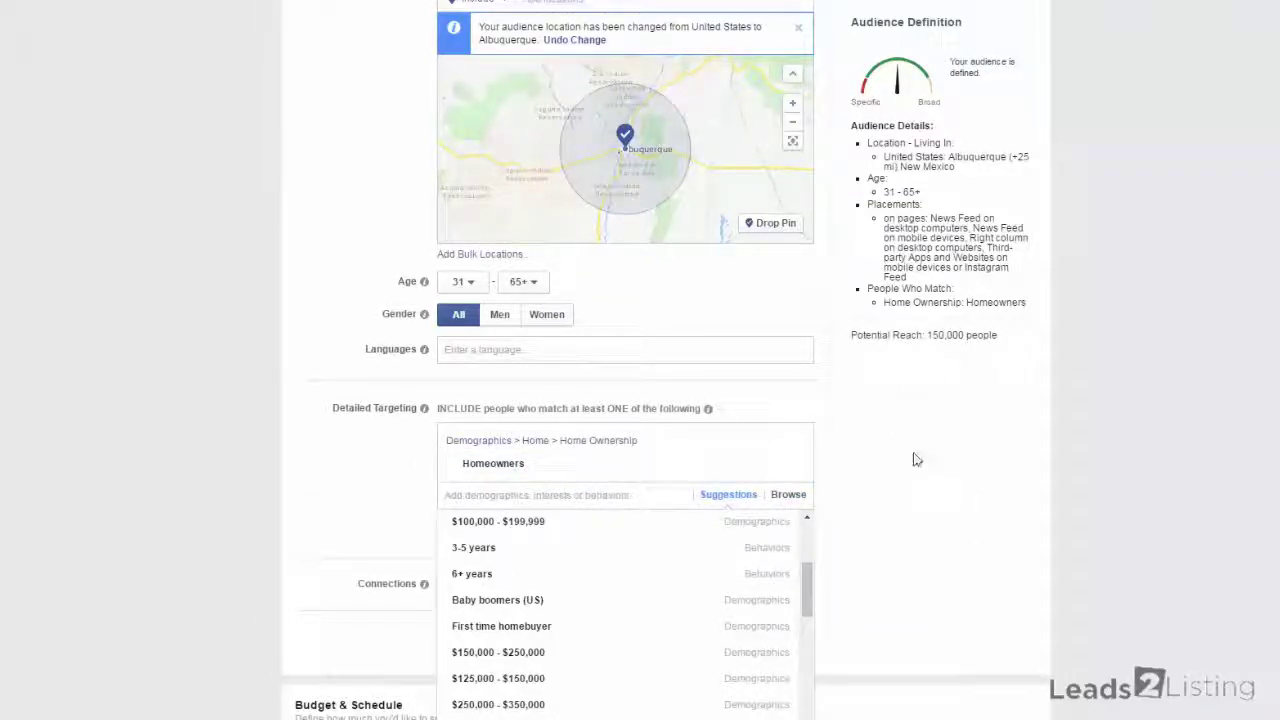
- Browse the Home demographics and add the home type Single to the detailed targeting
left_click(538, 443)
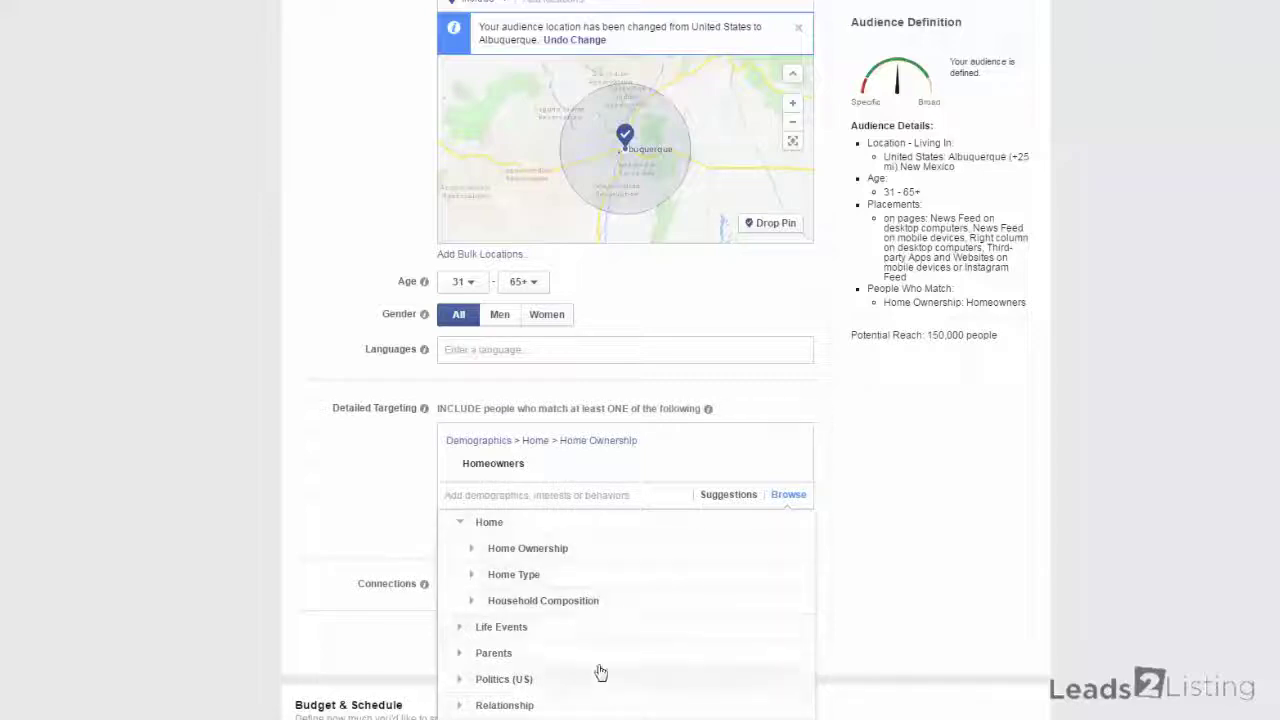
left_click(571, 576)
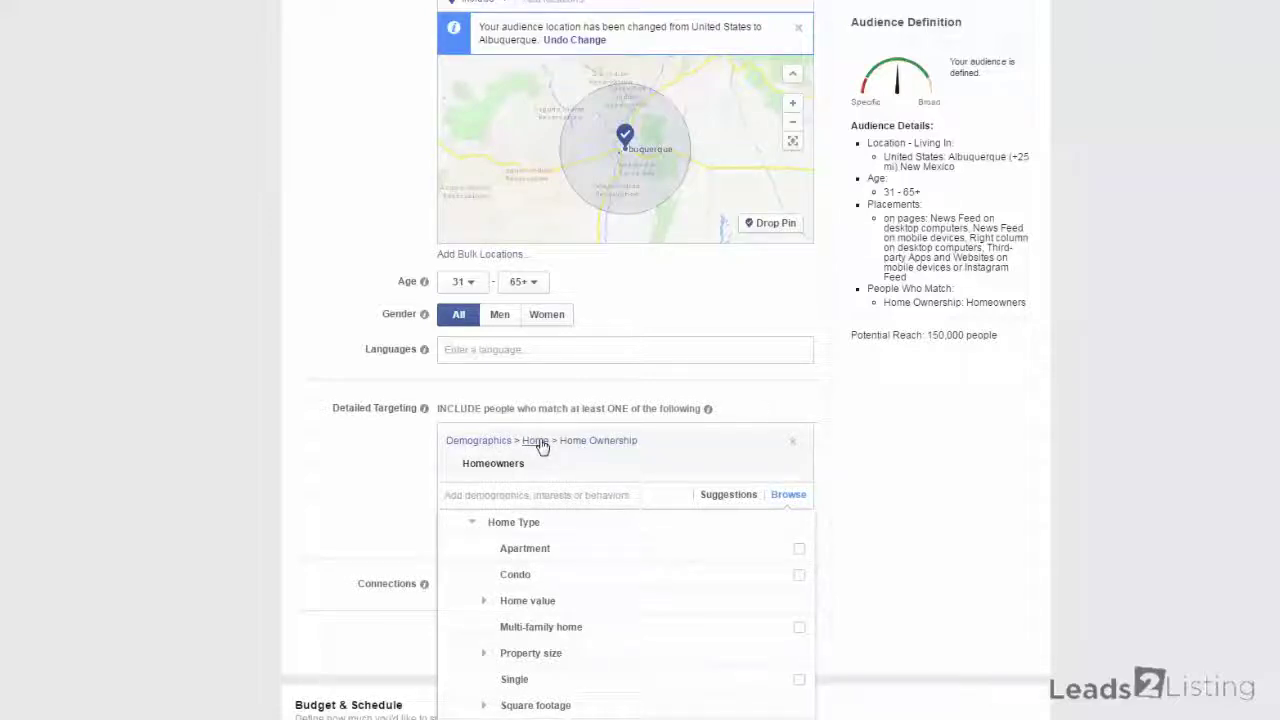
mouse_move(601, 577)
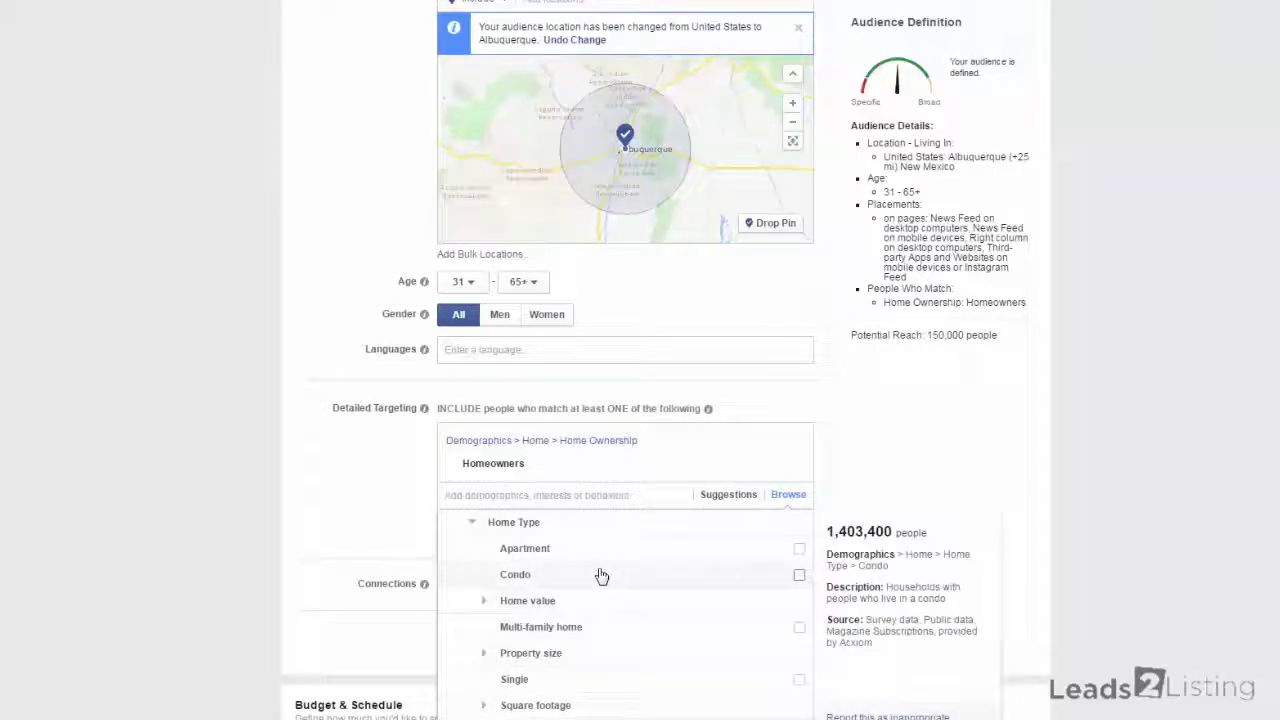
mouse_move(591, 637)
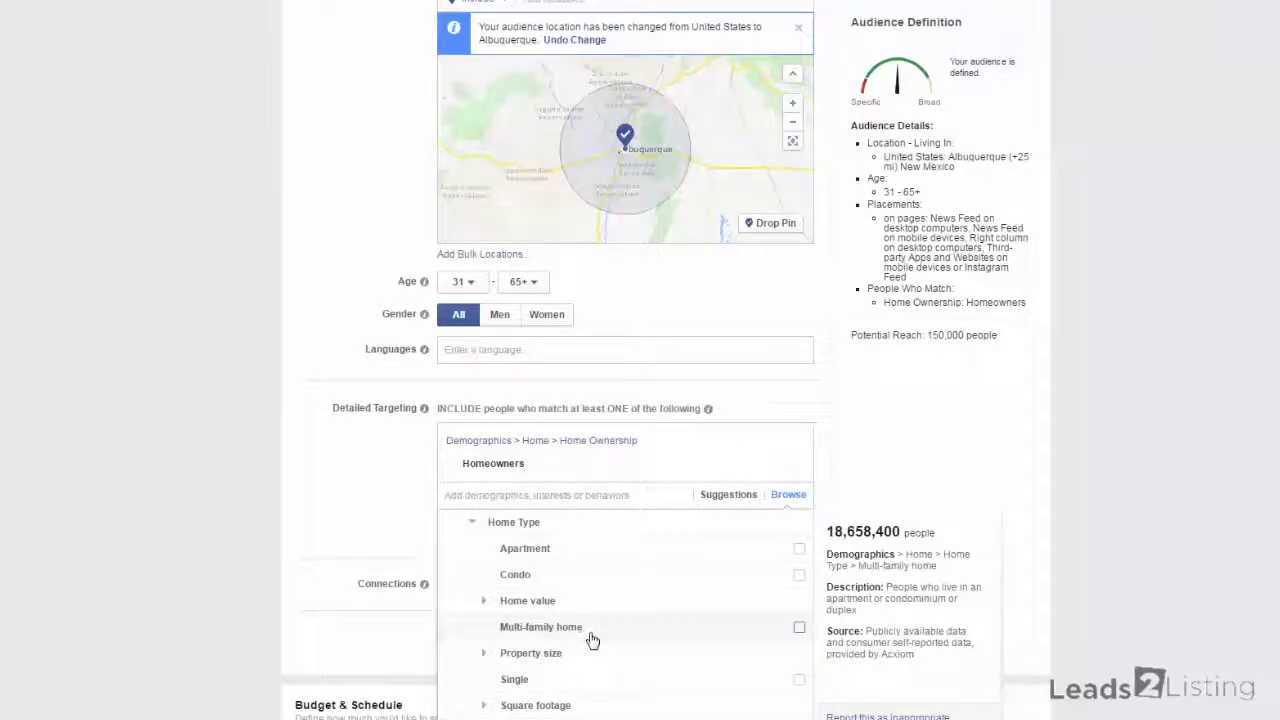
mouse_move(537, 680)
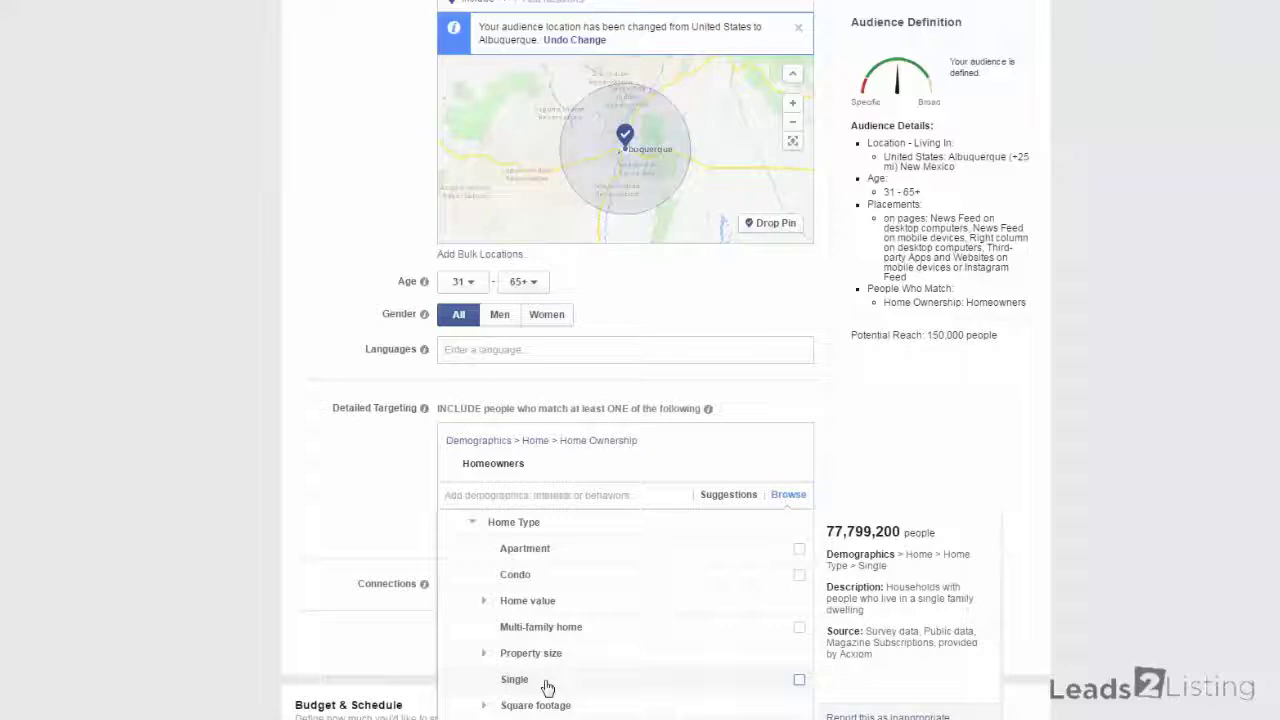
left_click(547, 686)
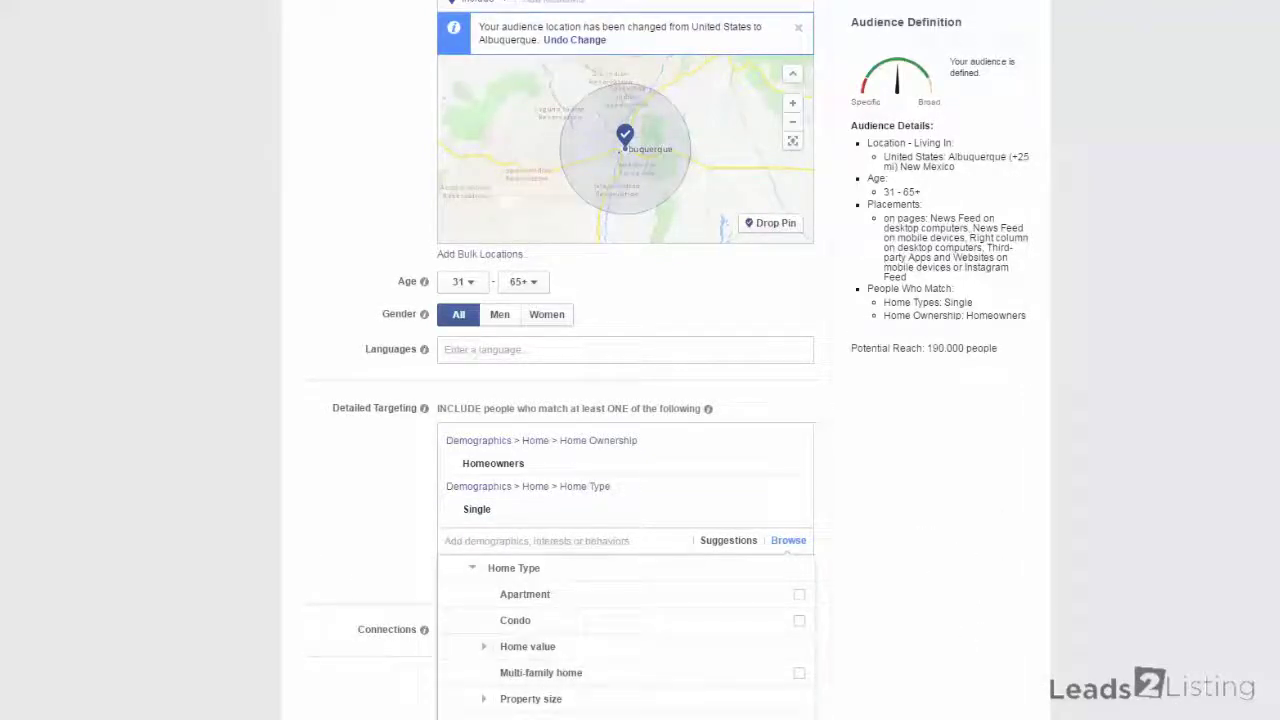
- Add the home value ranges $1,000,000 - $1,999,999 and $300,000 - $499,999 to the detailed targeting
left_click(557, 654)
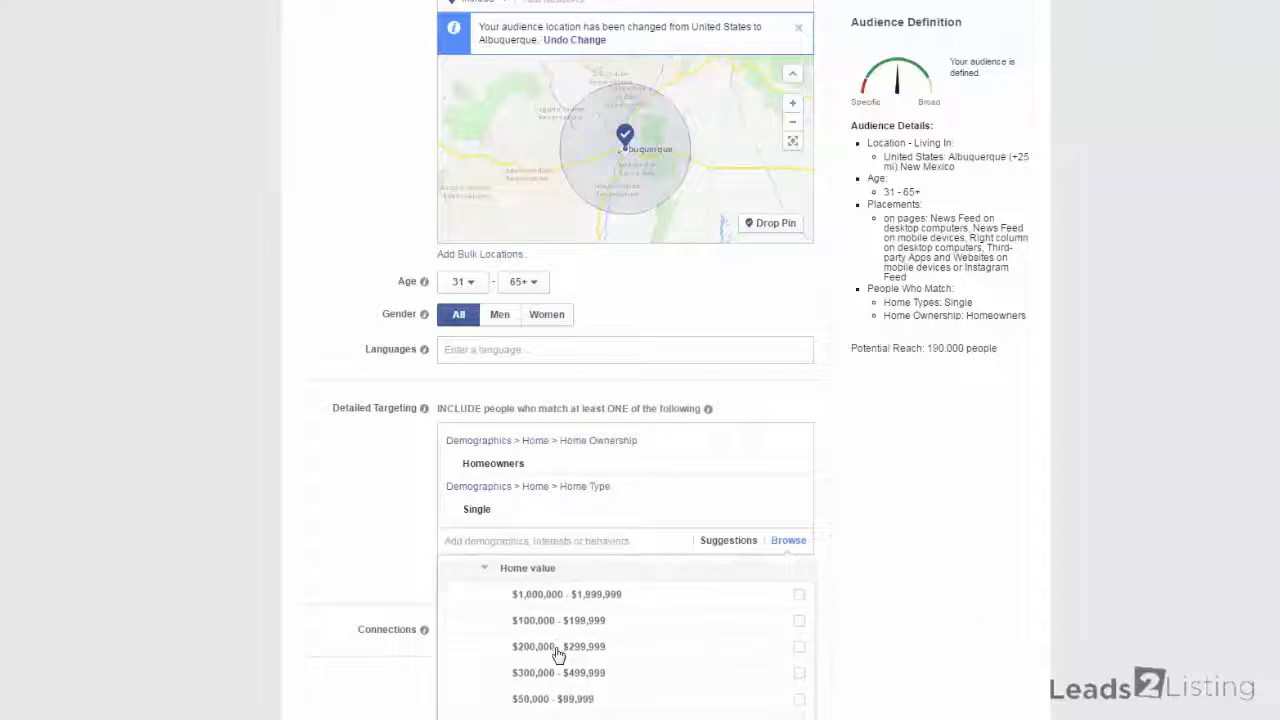
left_click(645, 600)
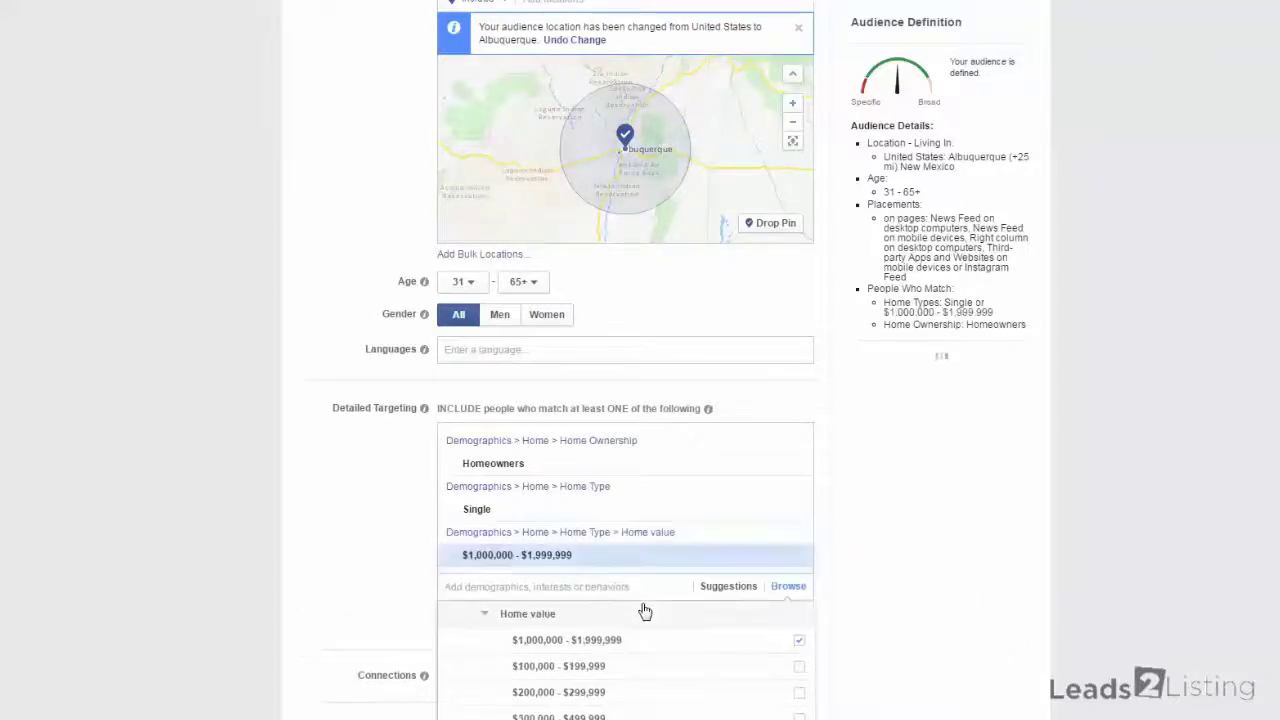
left_click(623, 696)
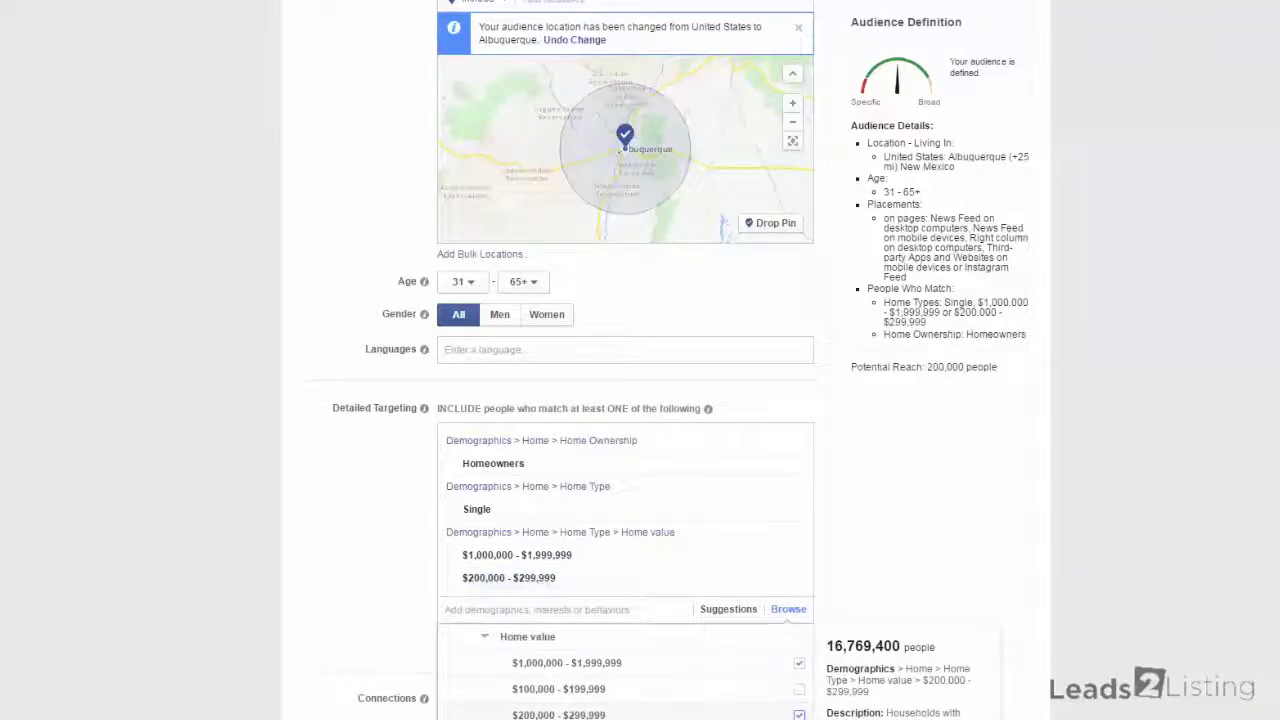
left_click(625, 714)
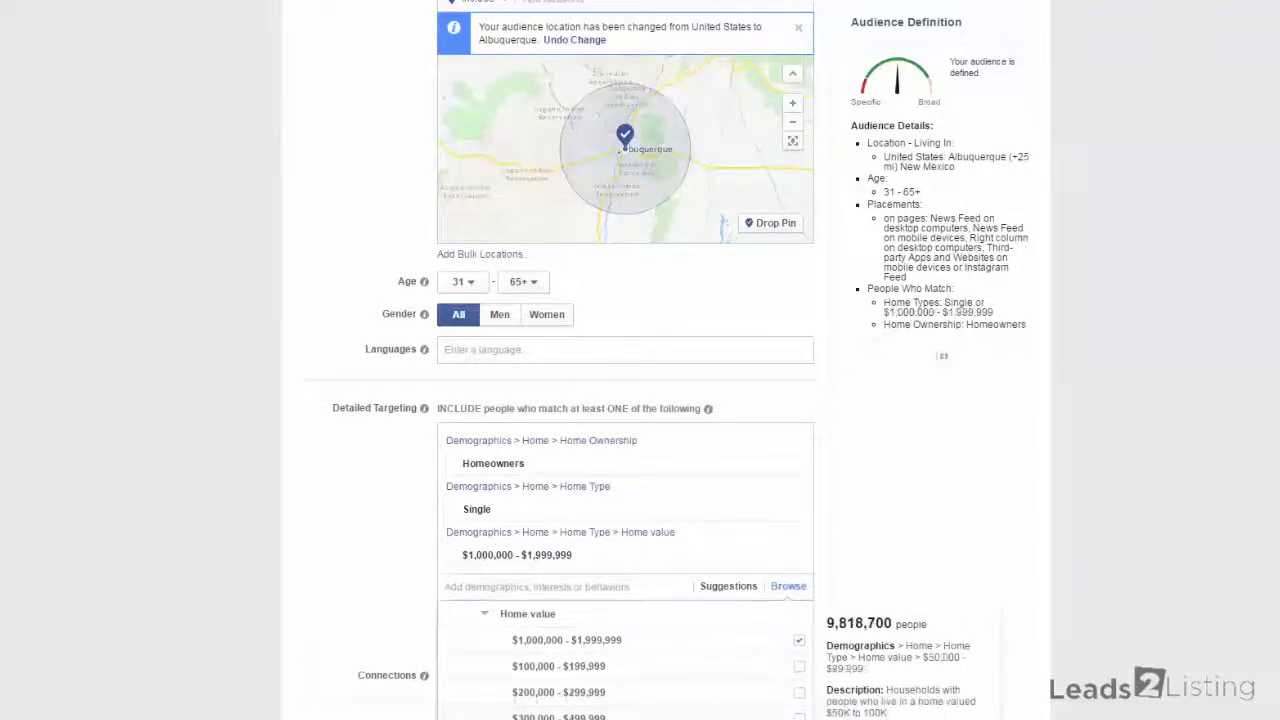
left_click(631, 717)
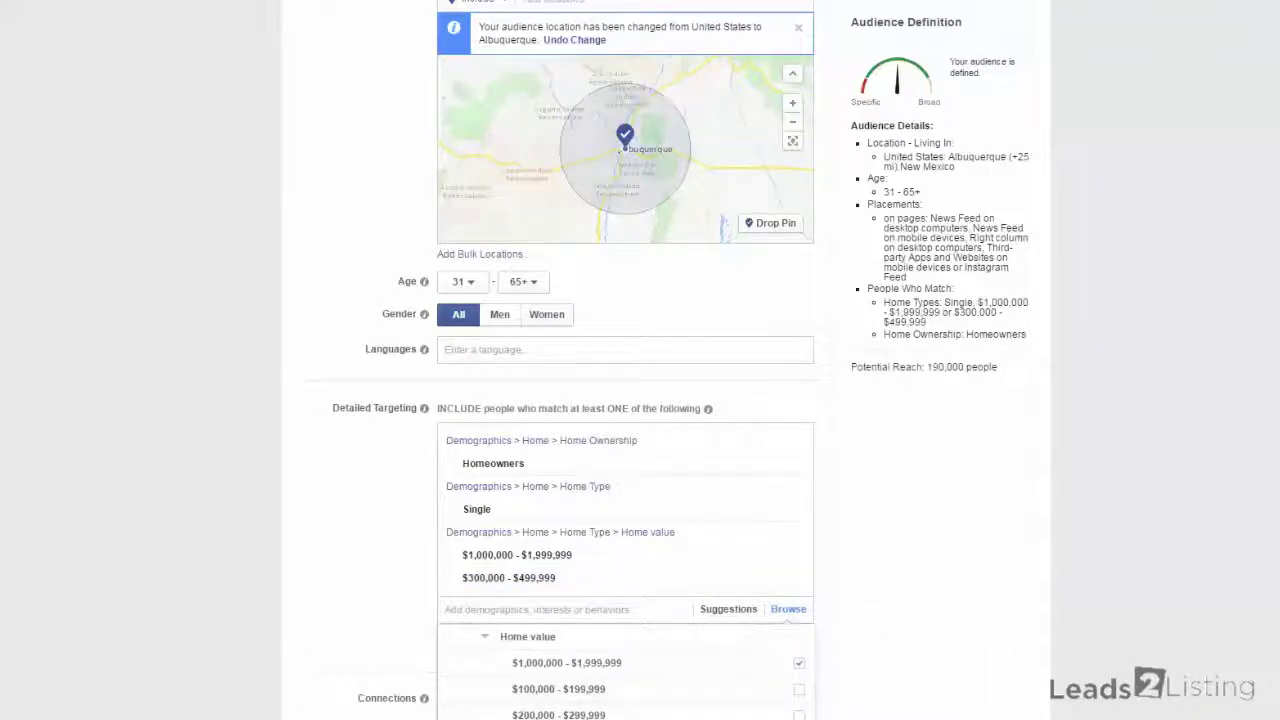
- Add the home value ranges $500,000 - $699,999 and $700,000 - $999,999 to the detailed targeting
scroll(754, 638, "down", 3)
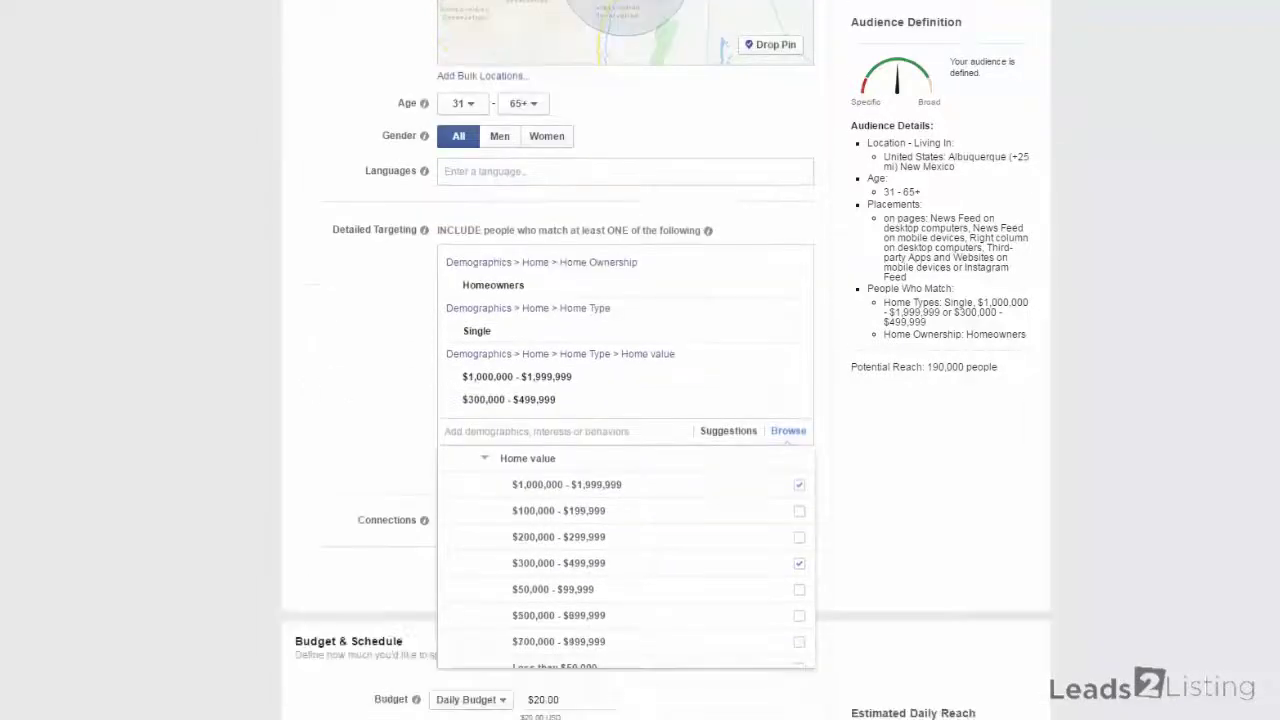
left_click(754, 638)
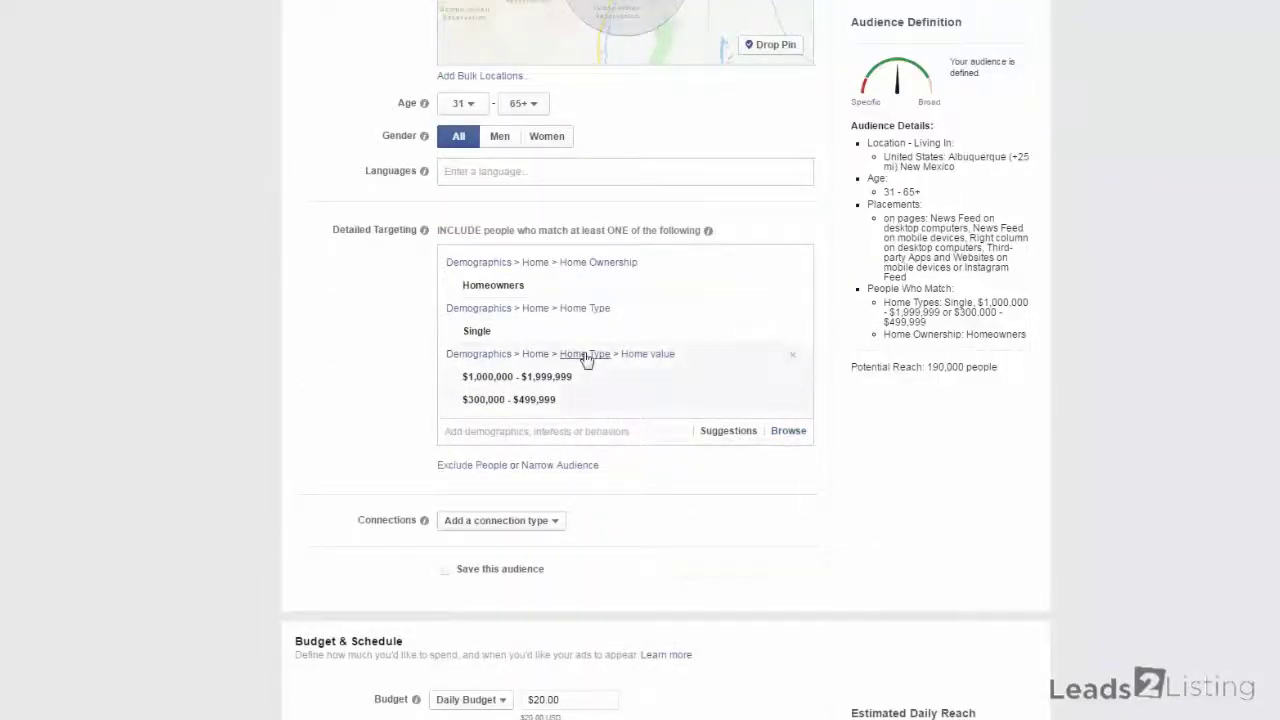
left_click(663, 363)
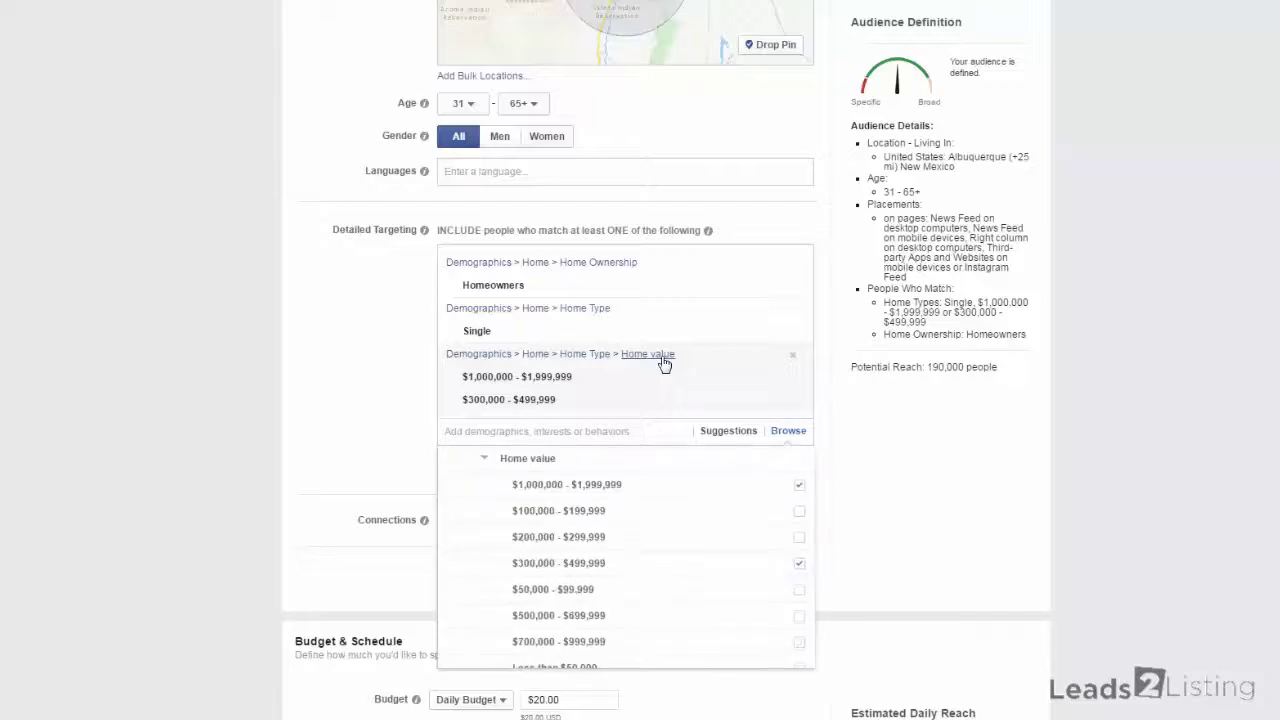
left_click(613, 620)
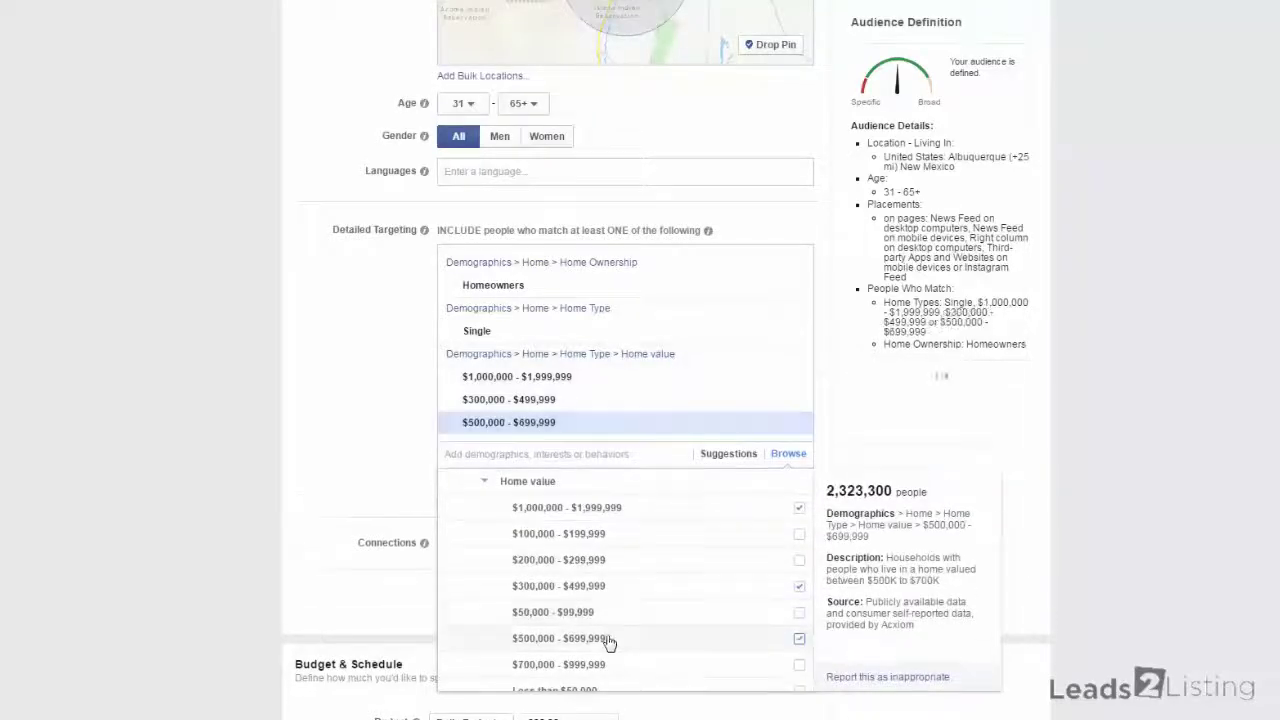
left_click(605, 668)
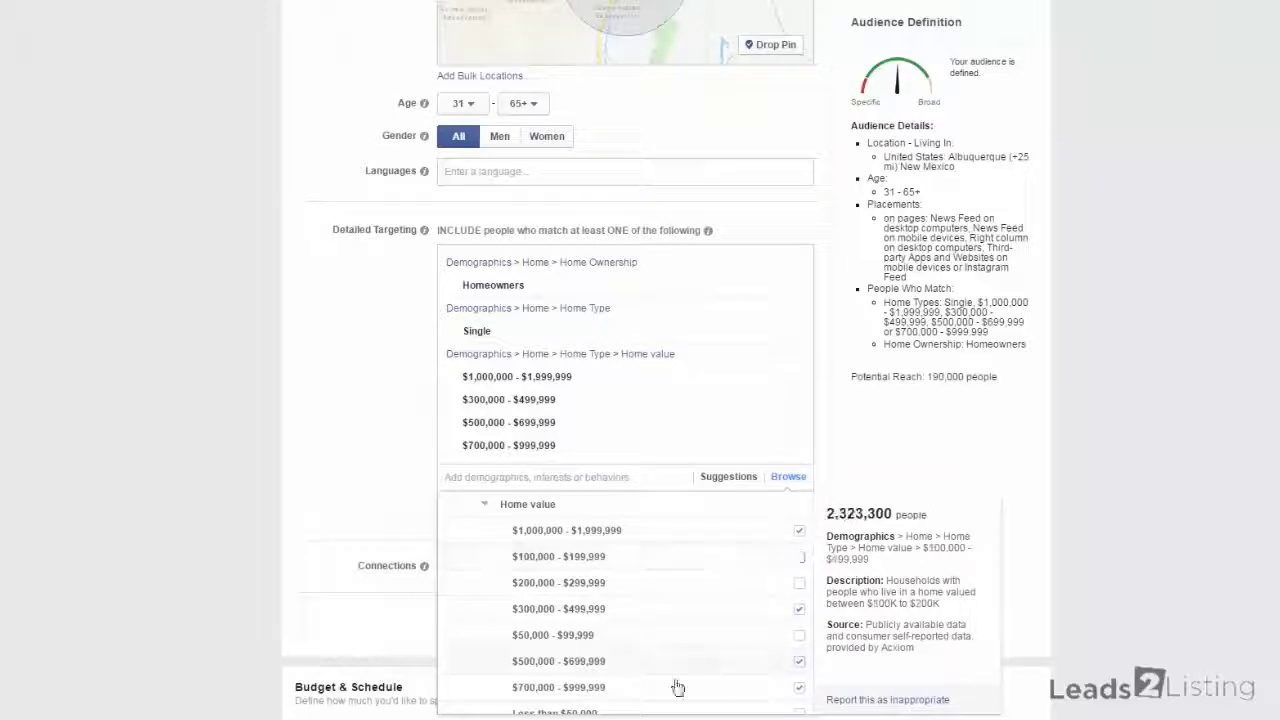
scroll(640, 400, "down", 2)
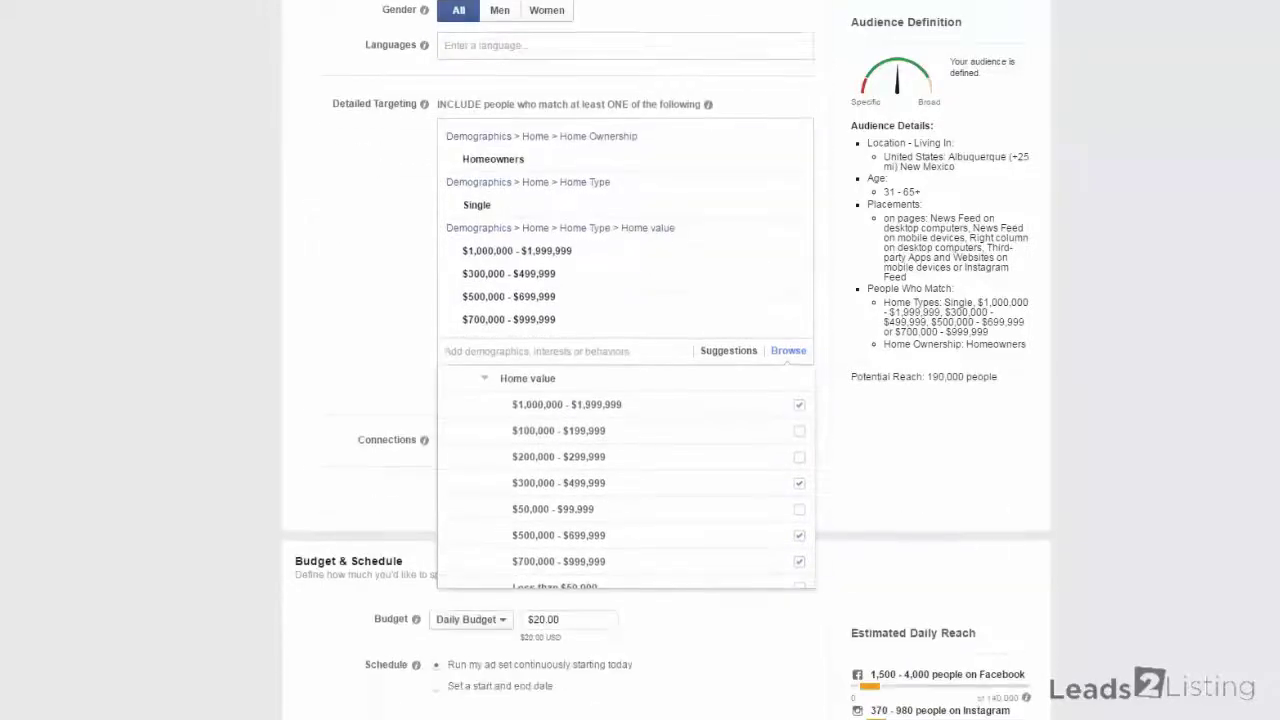
left_click(837, 560)
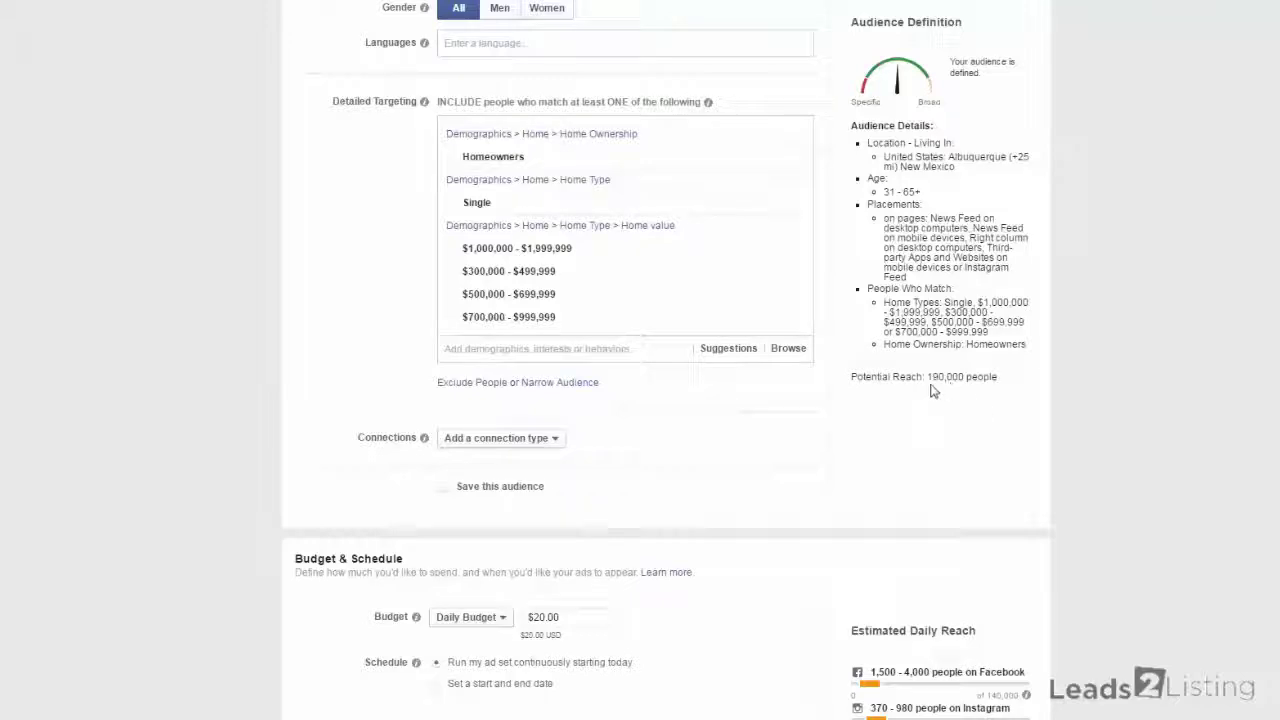
- Look through the Home and Parents demographics, and add the suggested generation Baby boomers (US) to the detailed targeting
left_click_drag(928, 380, 962, 391)
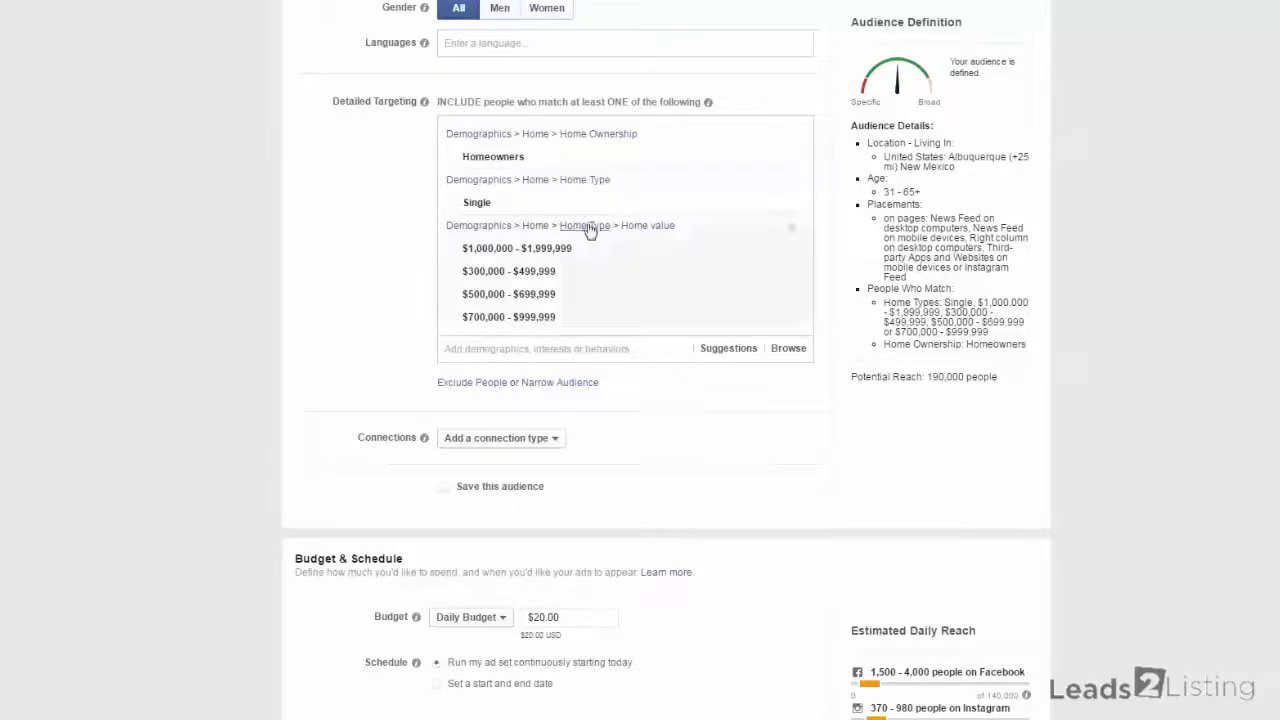
left_click(479, 230)
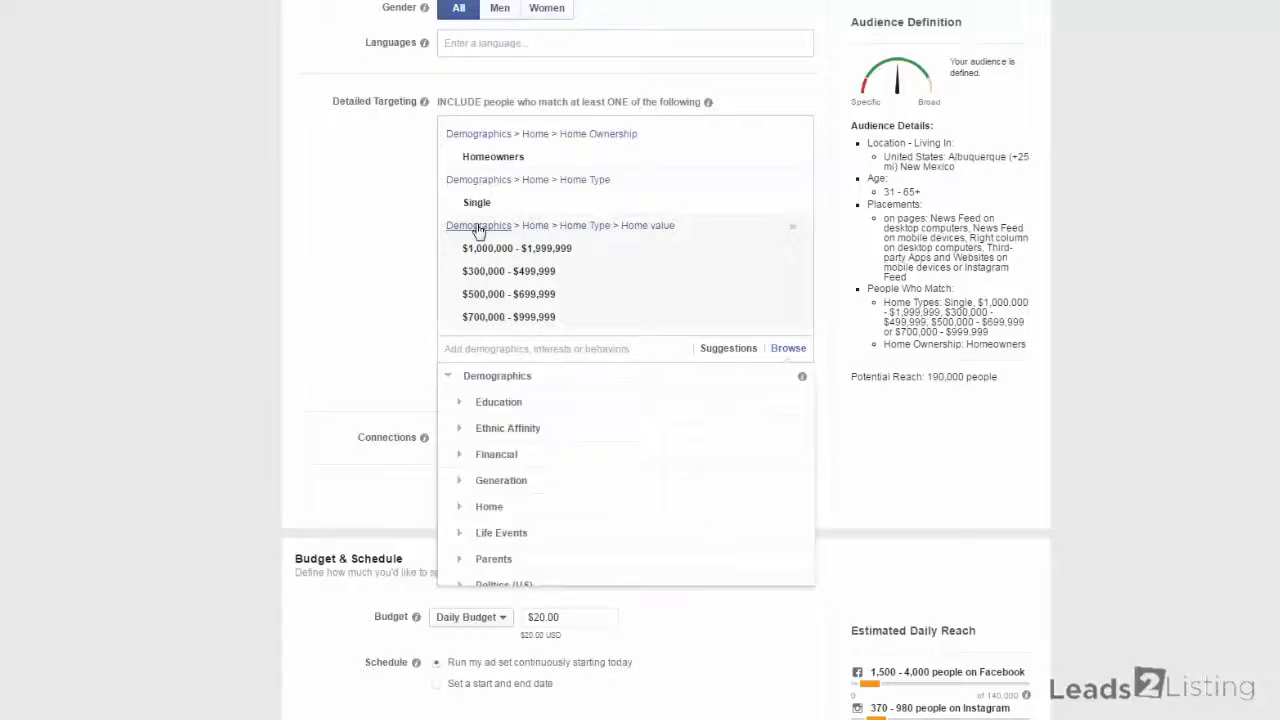
left_click(505, 510)
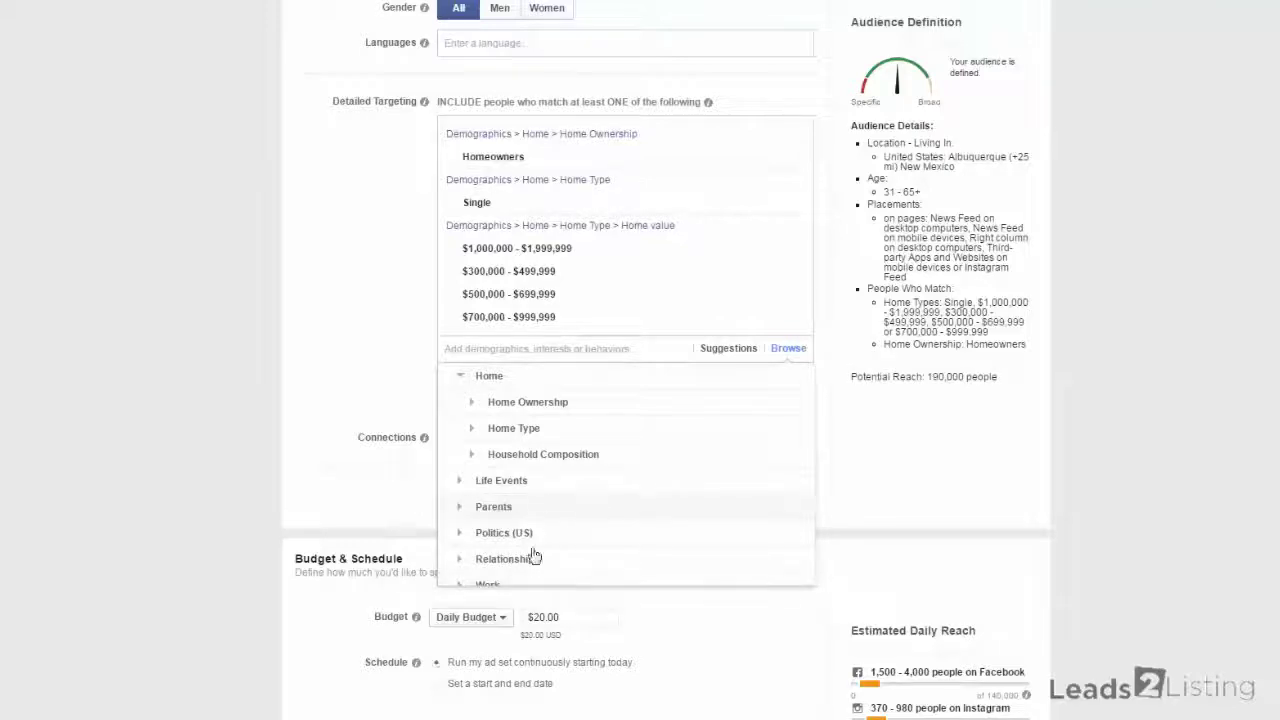
left_click(510, 508)
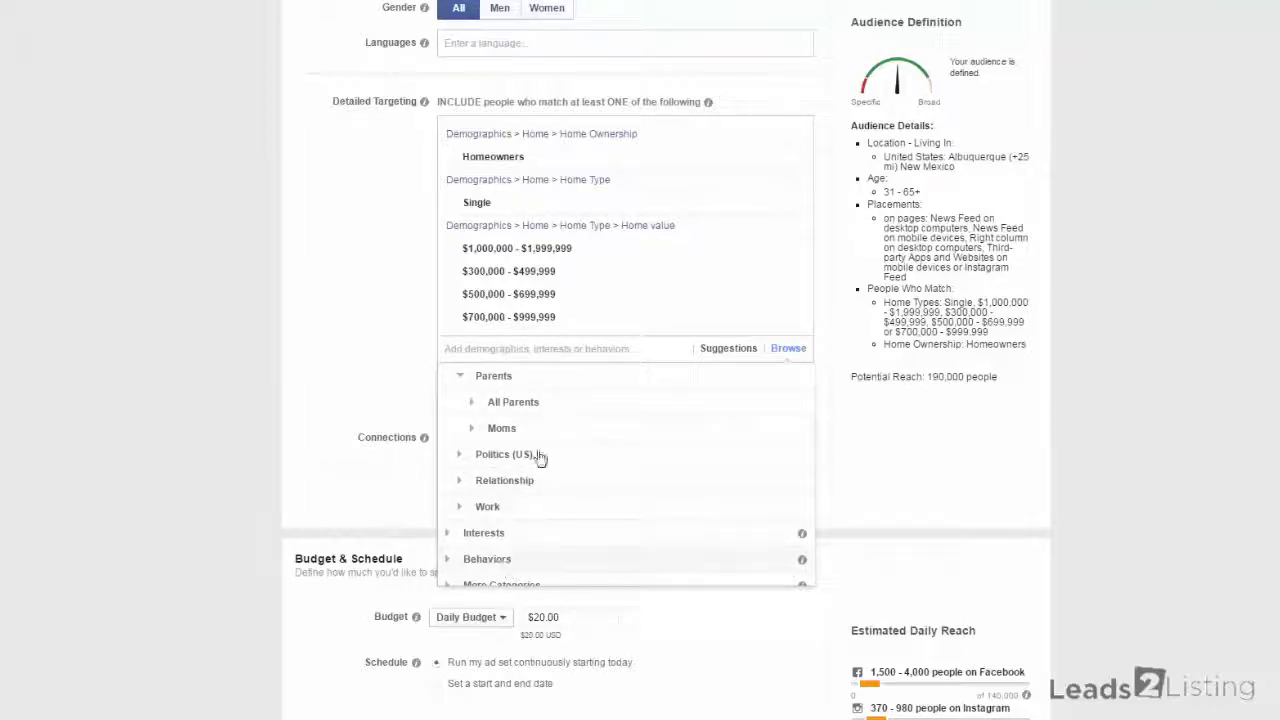
left_click(544, 349)
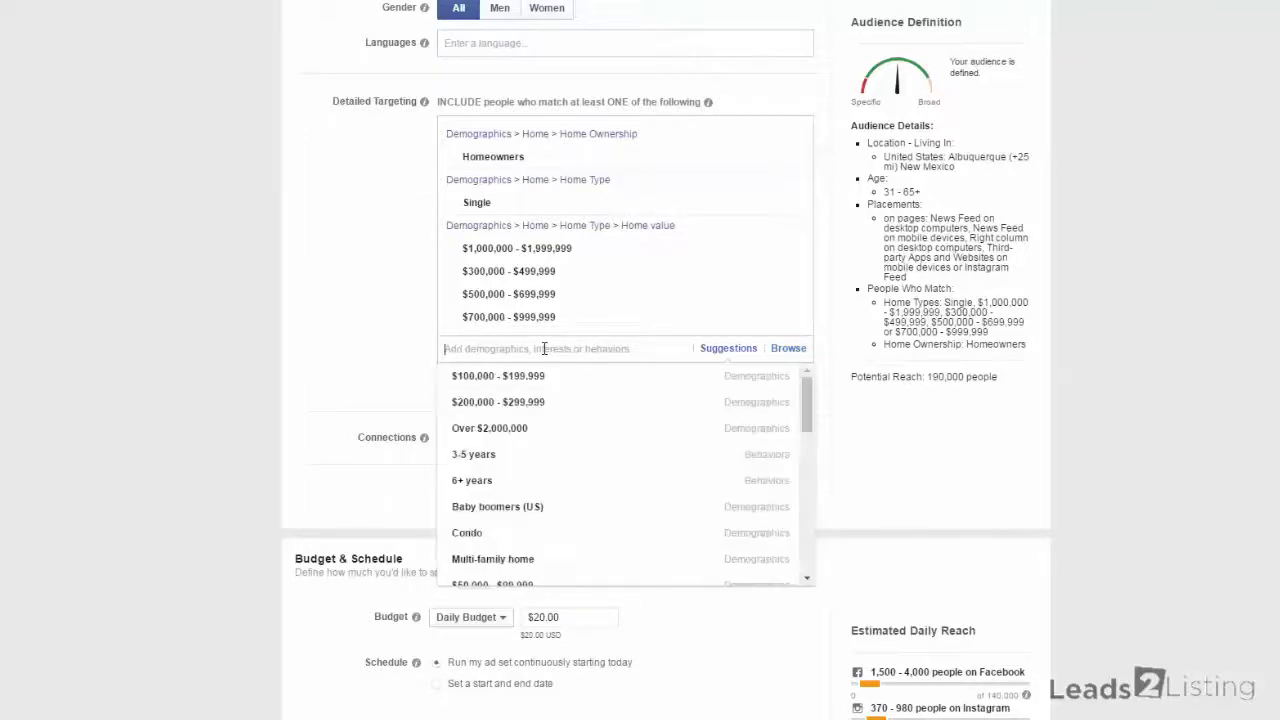
mouse_move(603, 490)
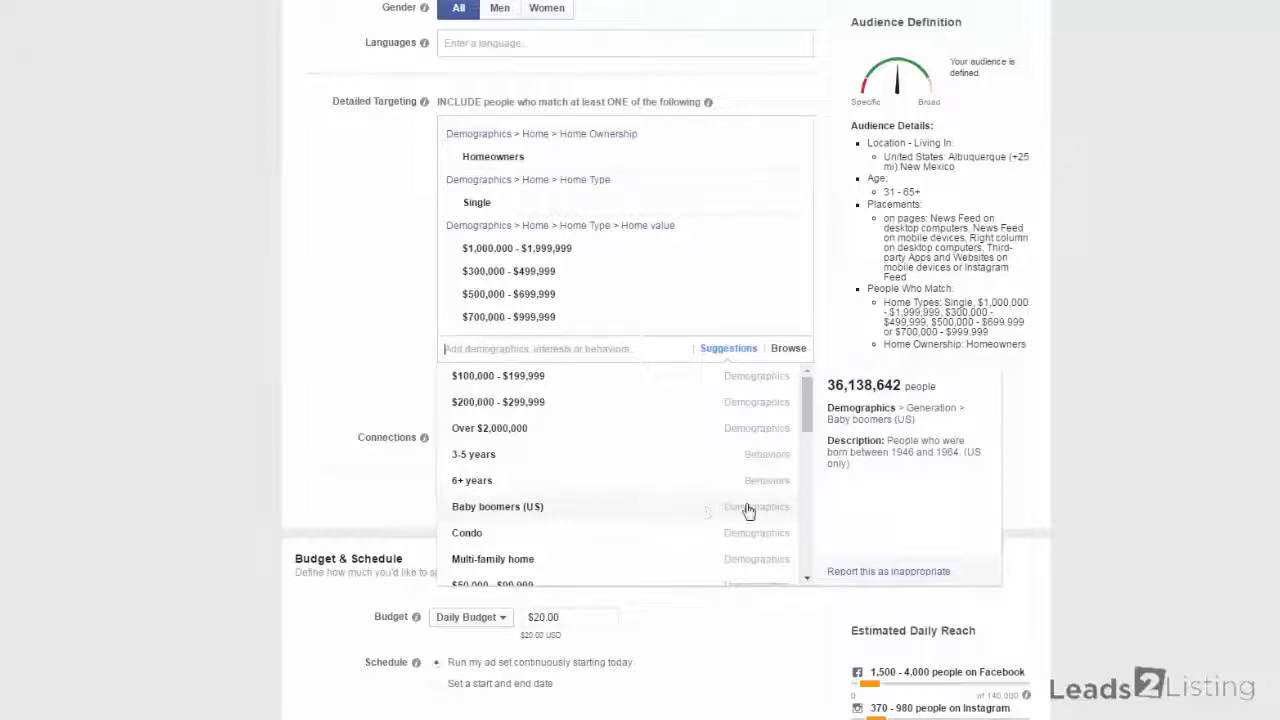
left_click(543, 514)
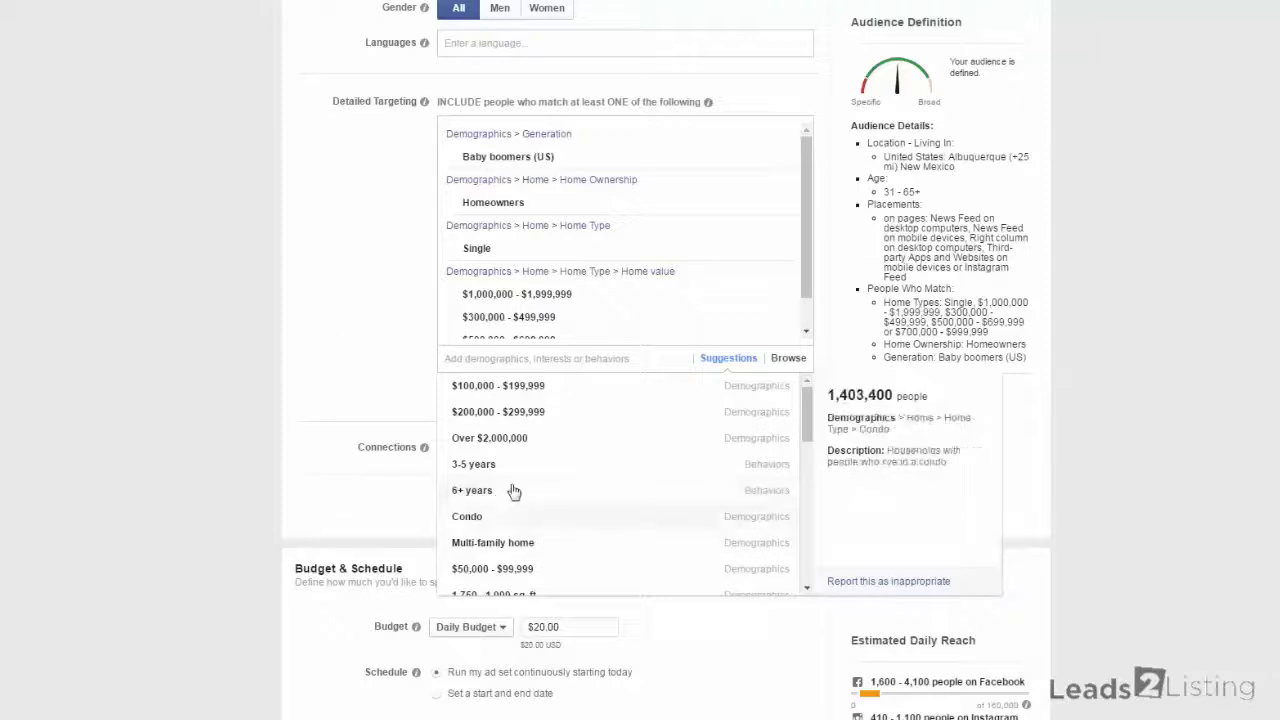
left_click(350, 345)
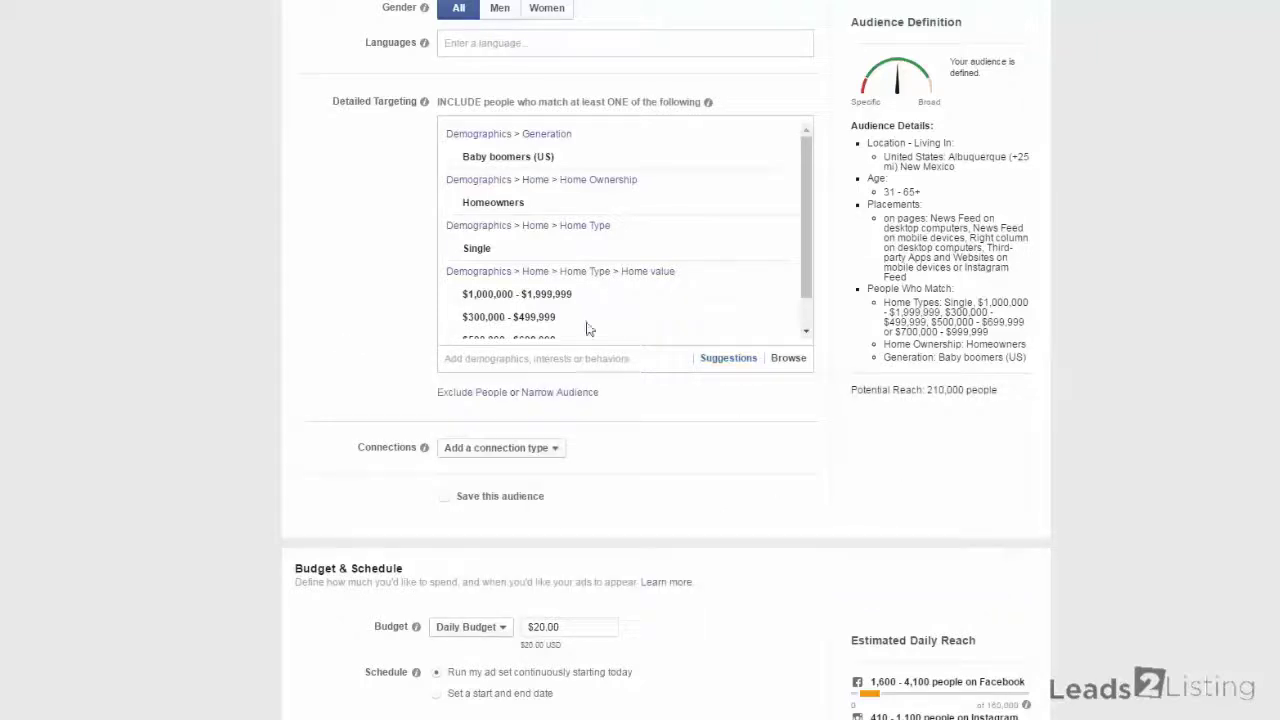
- Browse the Home Type demographics and add the year home built range 1970-1979 to the detailed targeting
left_click(541, 276)
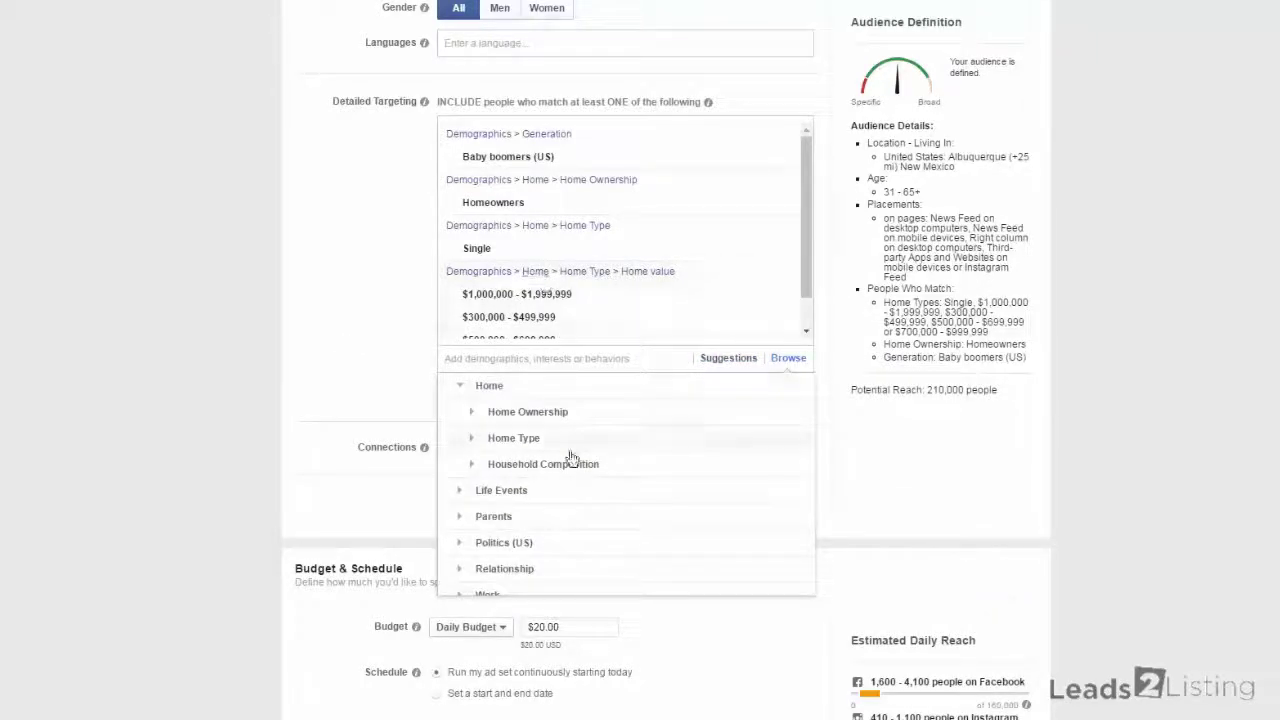
left_click(530, 413)
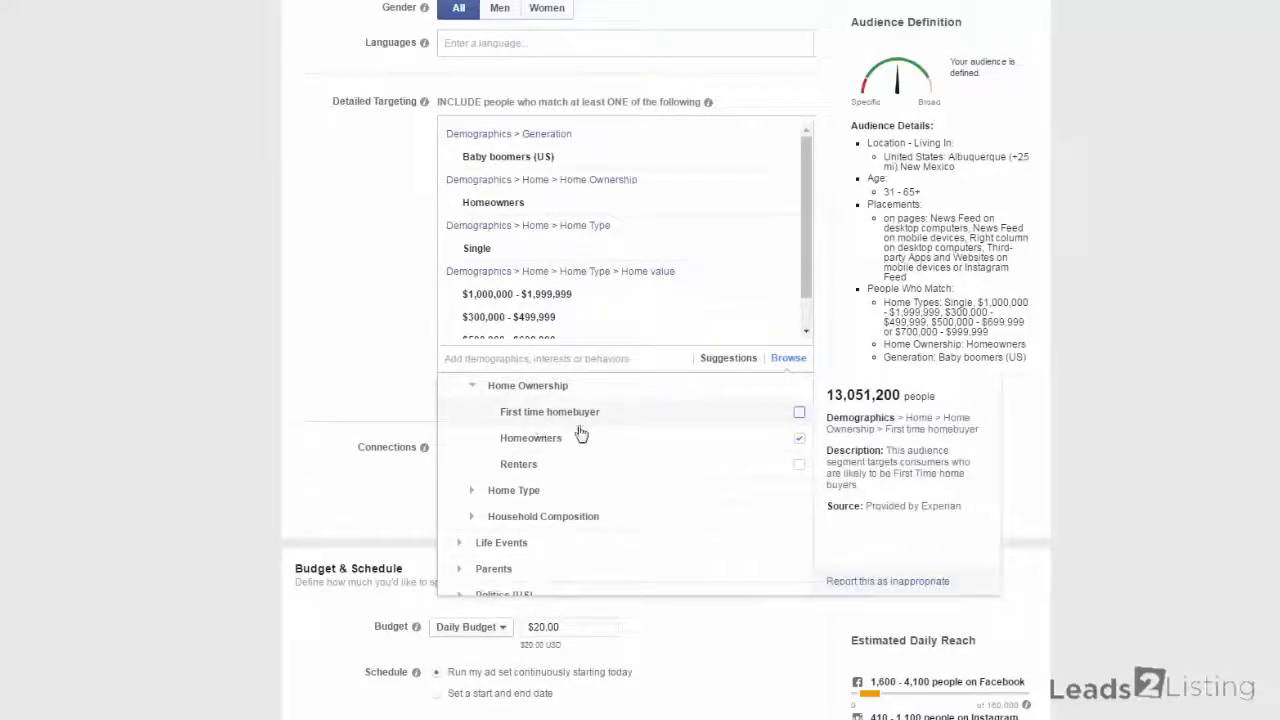
mouse_move(551, 449)
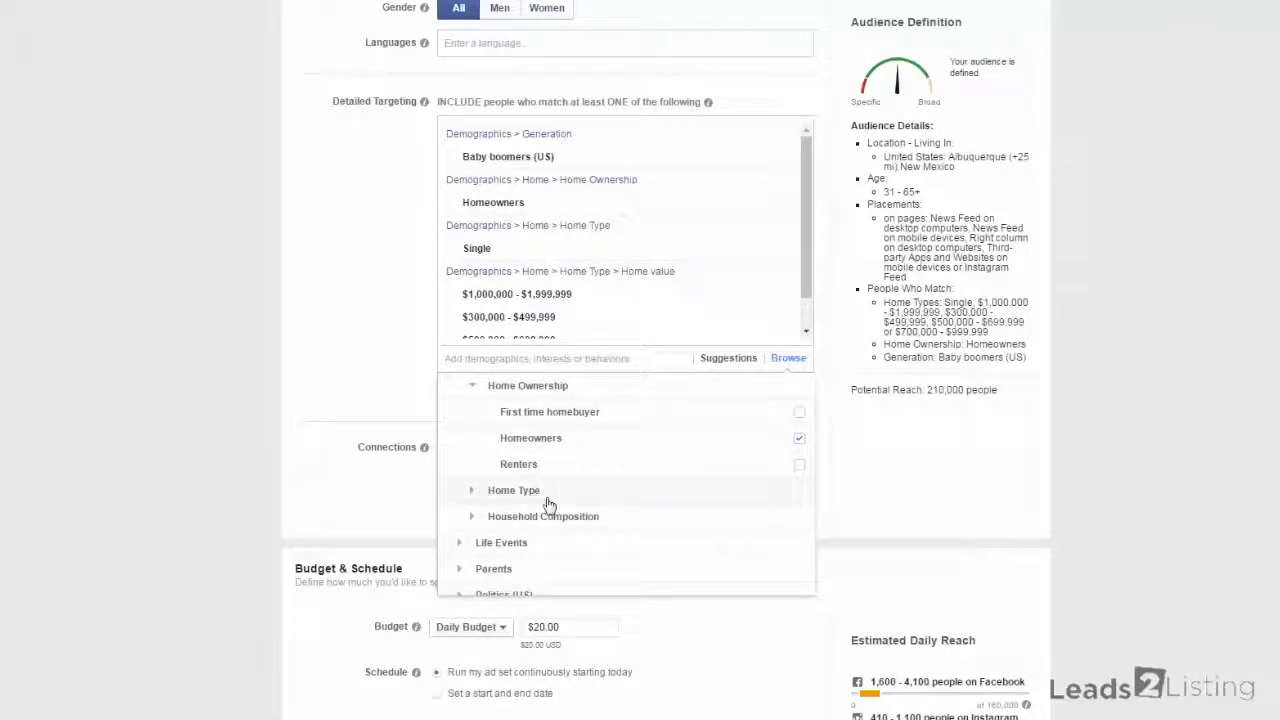
left_click(528, 492)
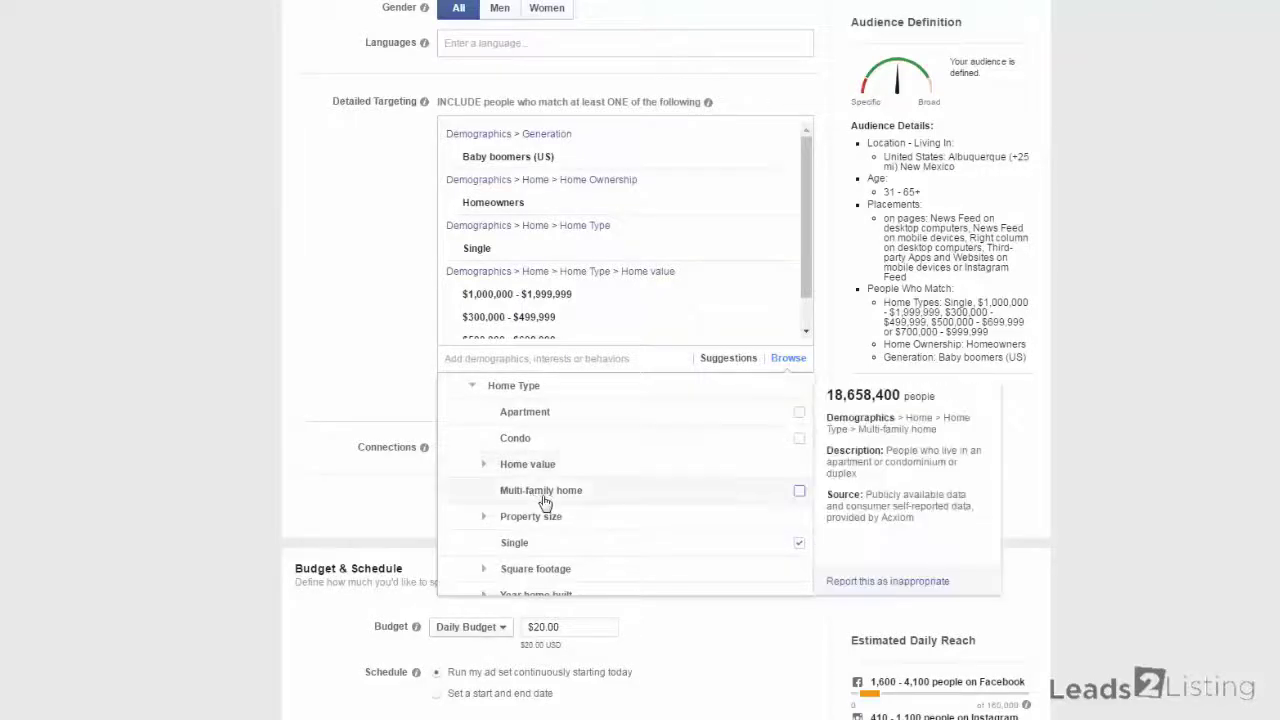
mouse_move(560, 556)
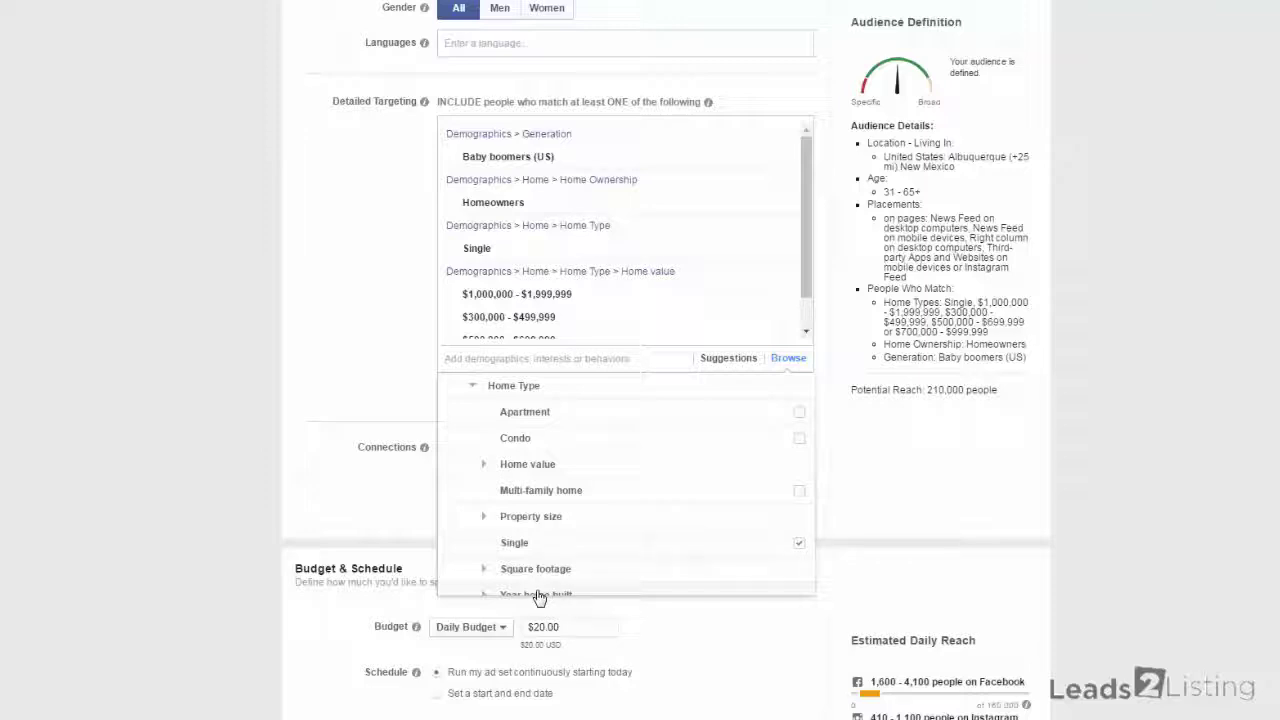
left_click(538, 595)
mouse_move(717, 484)
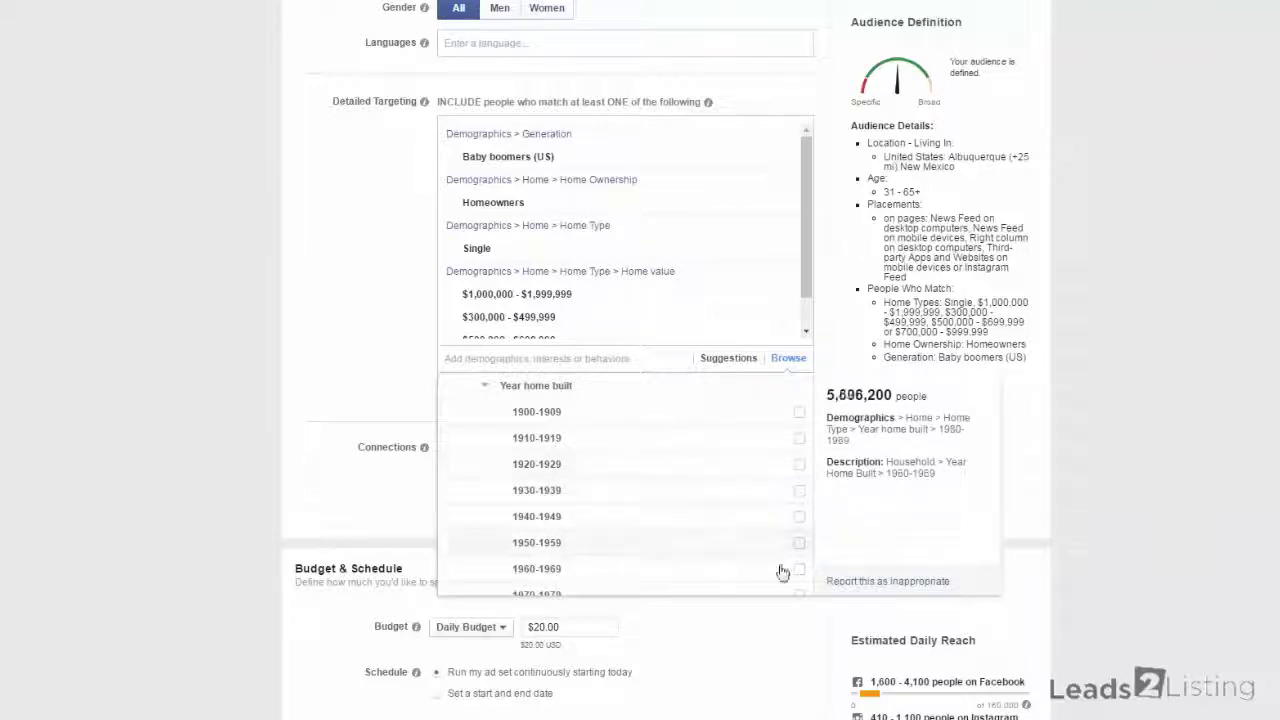
left_click(563, 596)
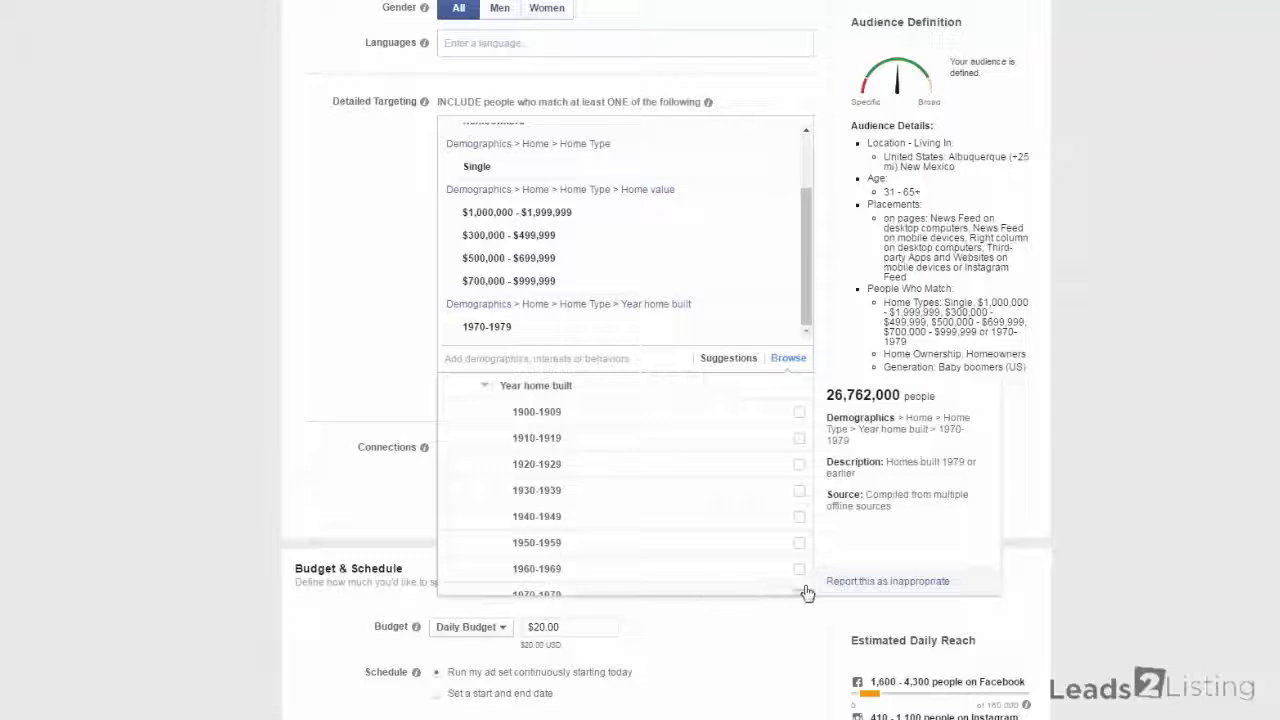
scroll(1083, 513, "down", 3)
left_click(1083, 513)
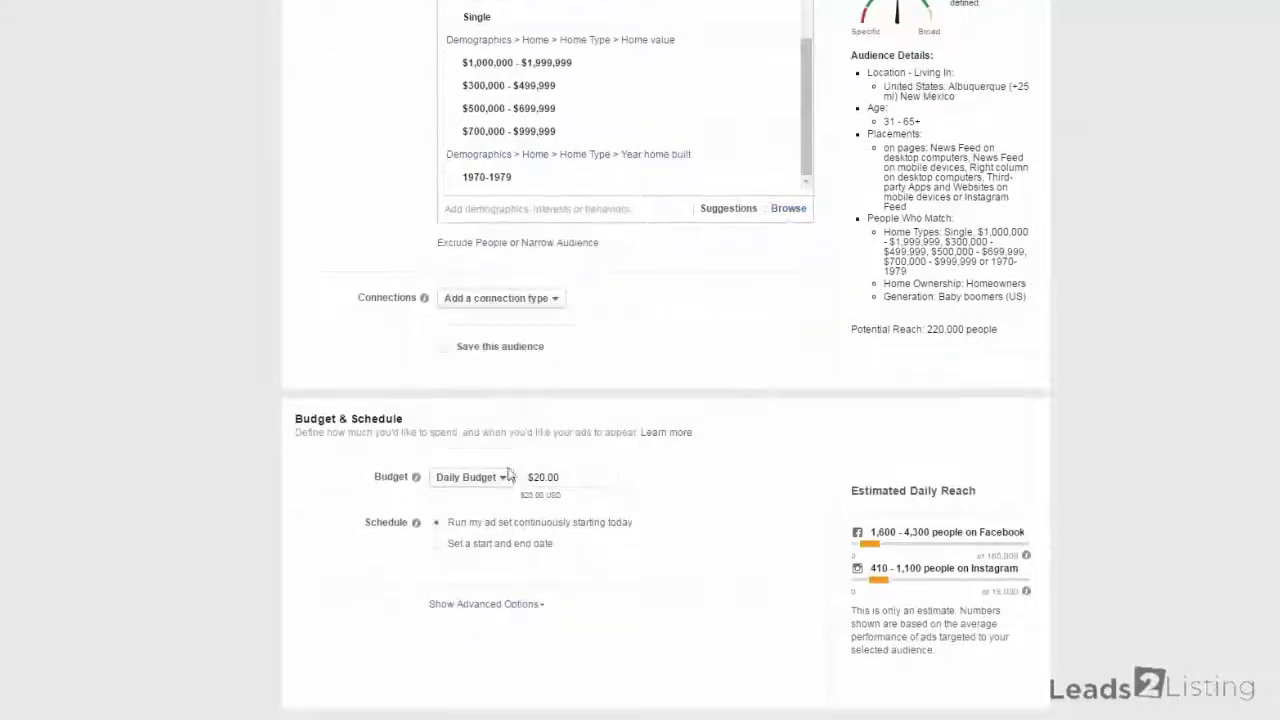
- Add the year home built ranges 1960-1969 and 1950-1959 to the detailed targeting
left_click(647, 157)
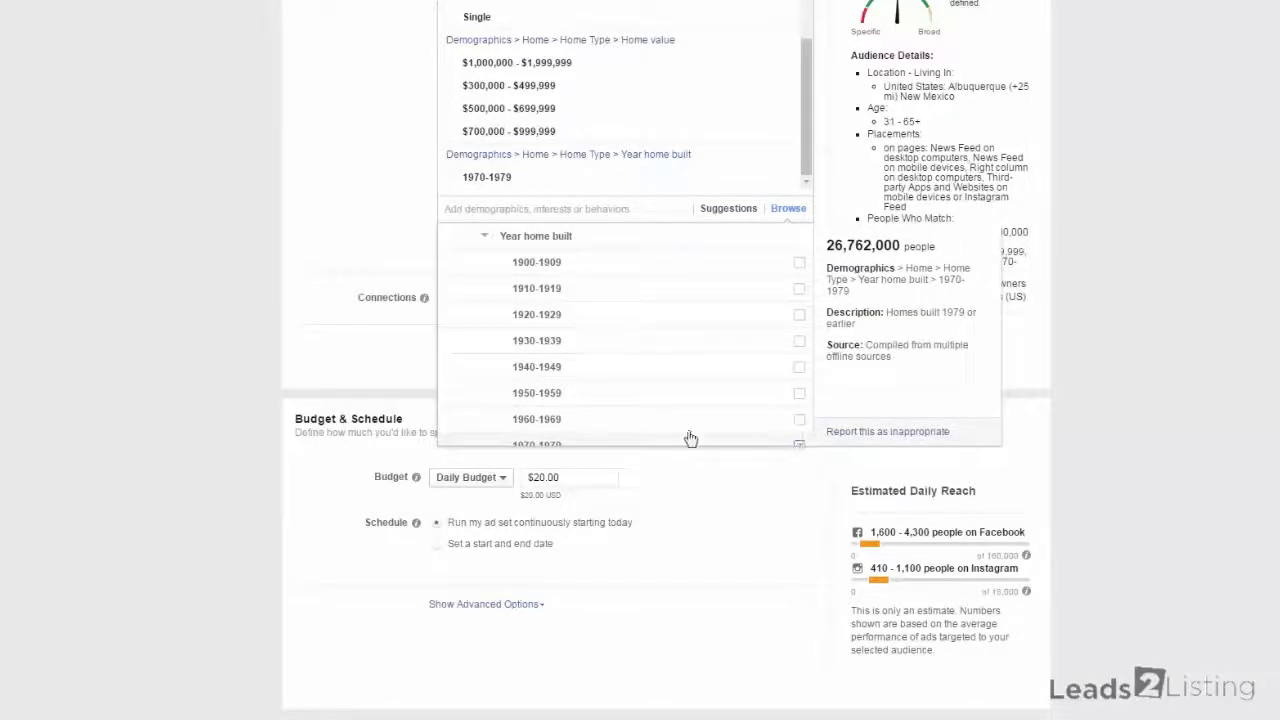
left_click(636, 431)
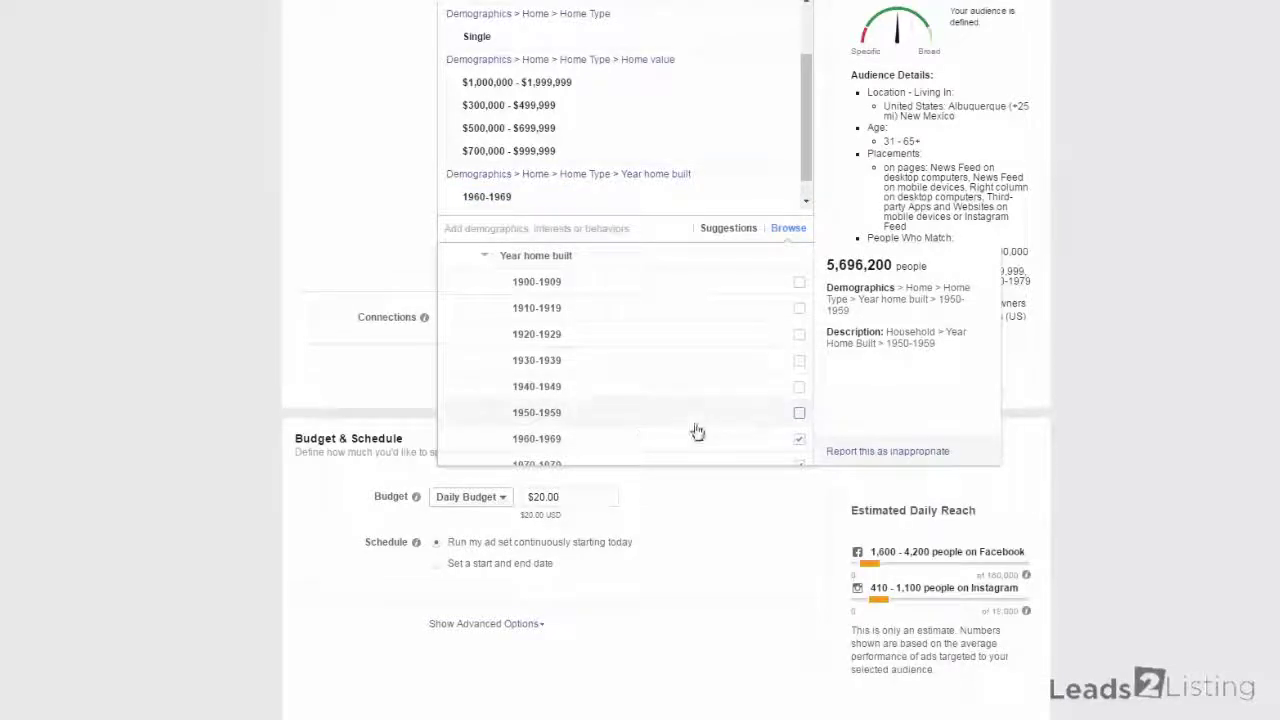
left_click(569, 418)
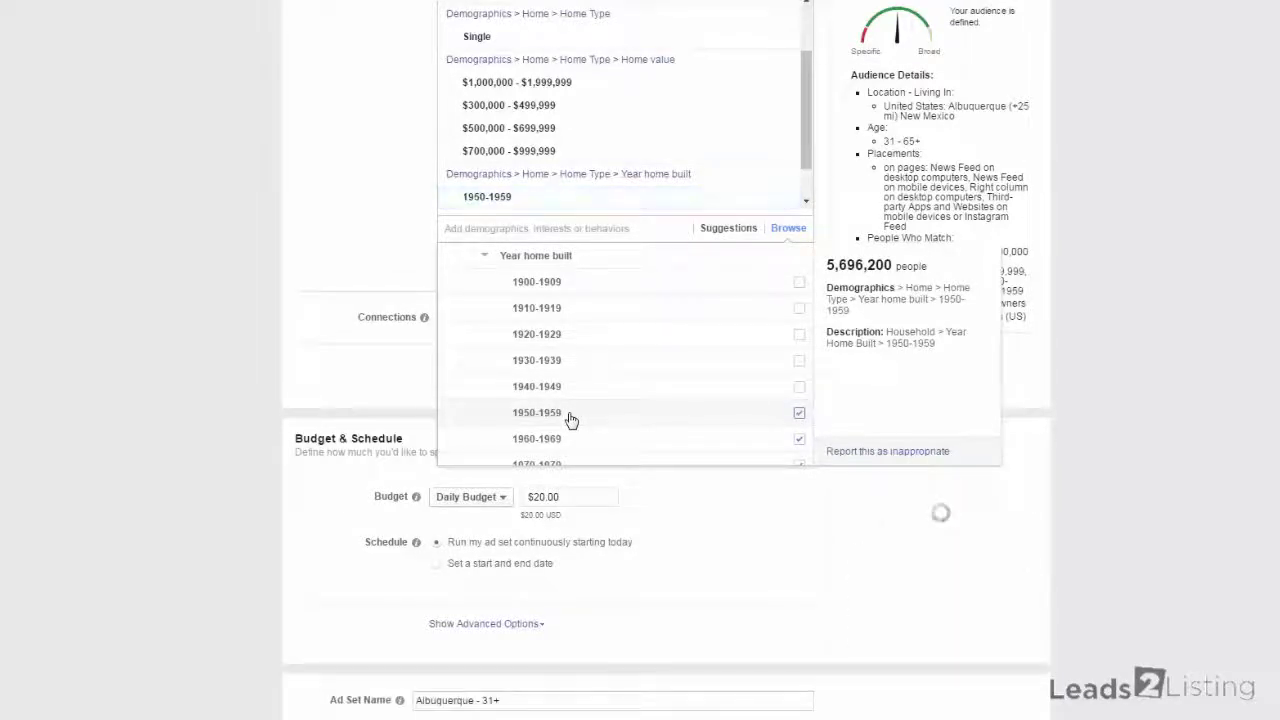
left_click(345, 260)
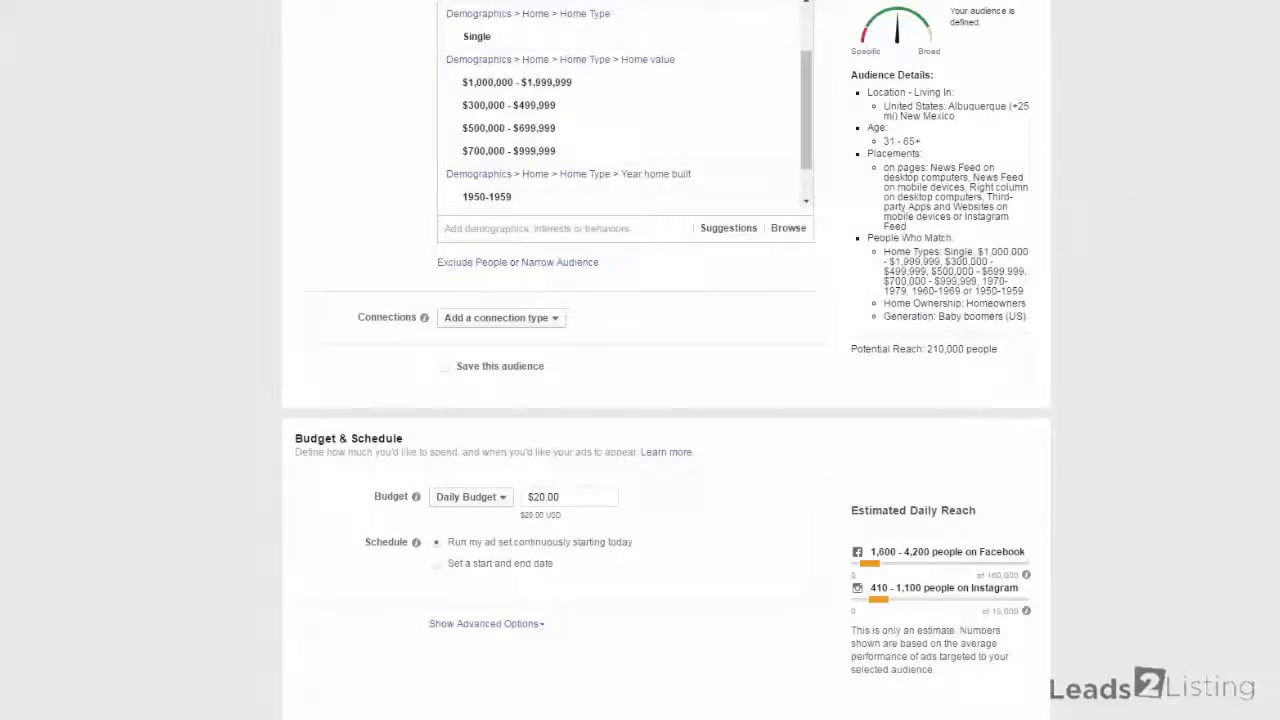
- Review the selected targeting criteria, and add Grandparents from the Household Composition demographics
scroll(666, 360, "up", 2)
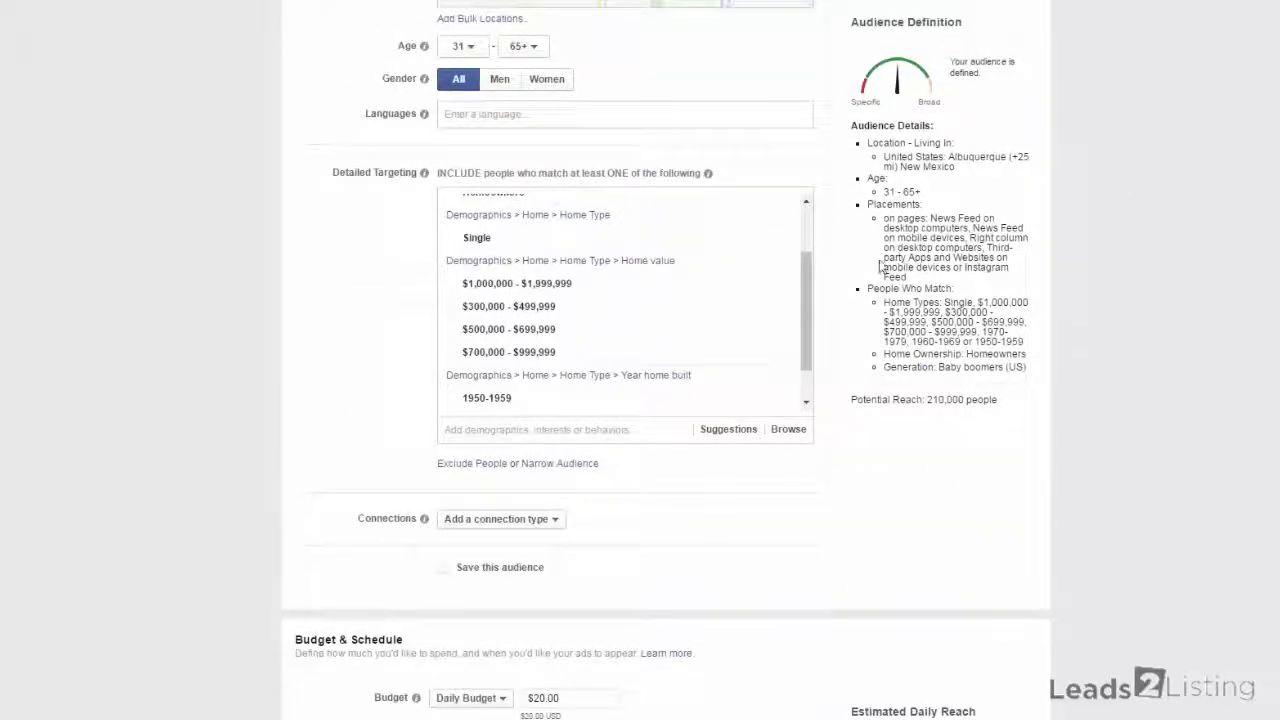
scroll(810, 250, "up", 2)
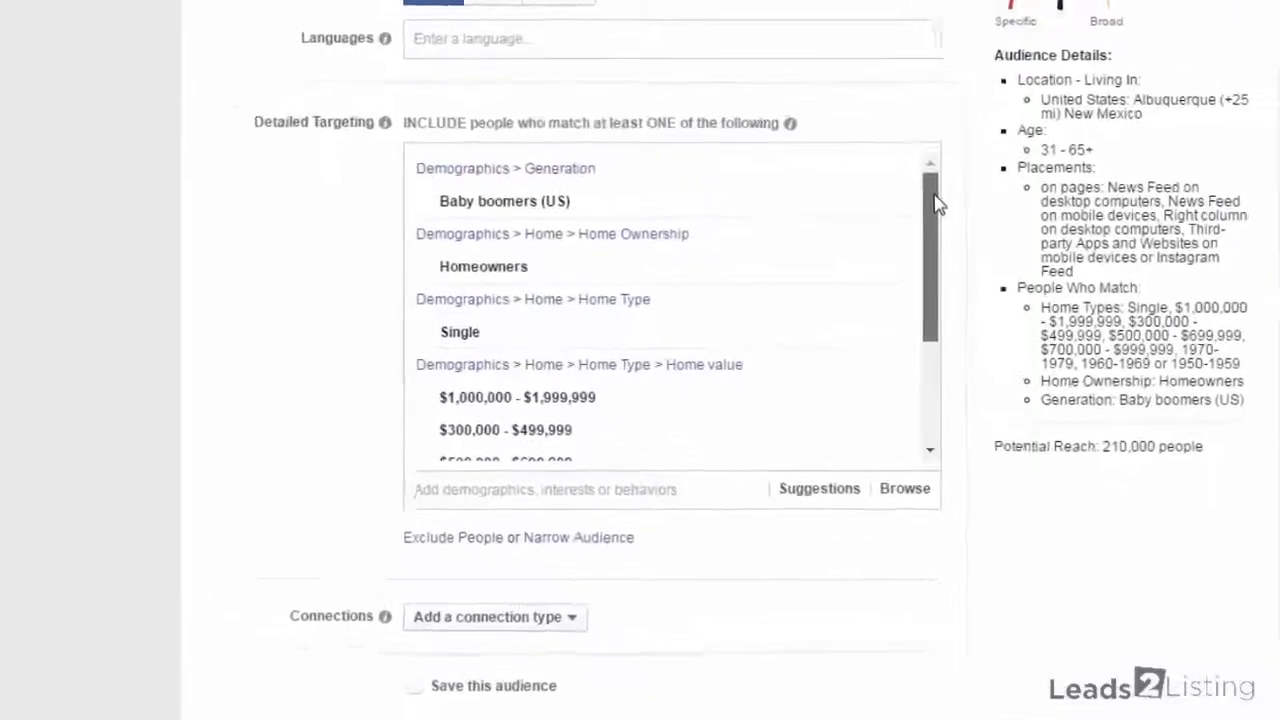
left_click_drag(937, 203, 980, 343)
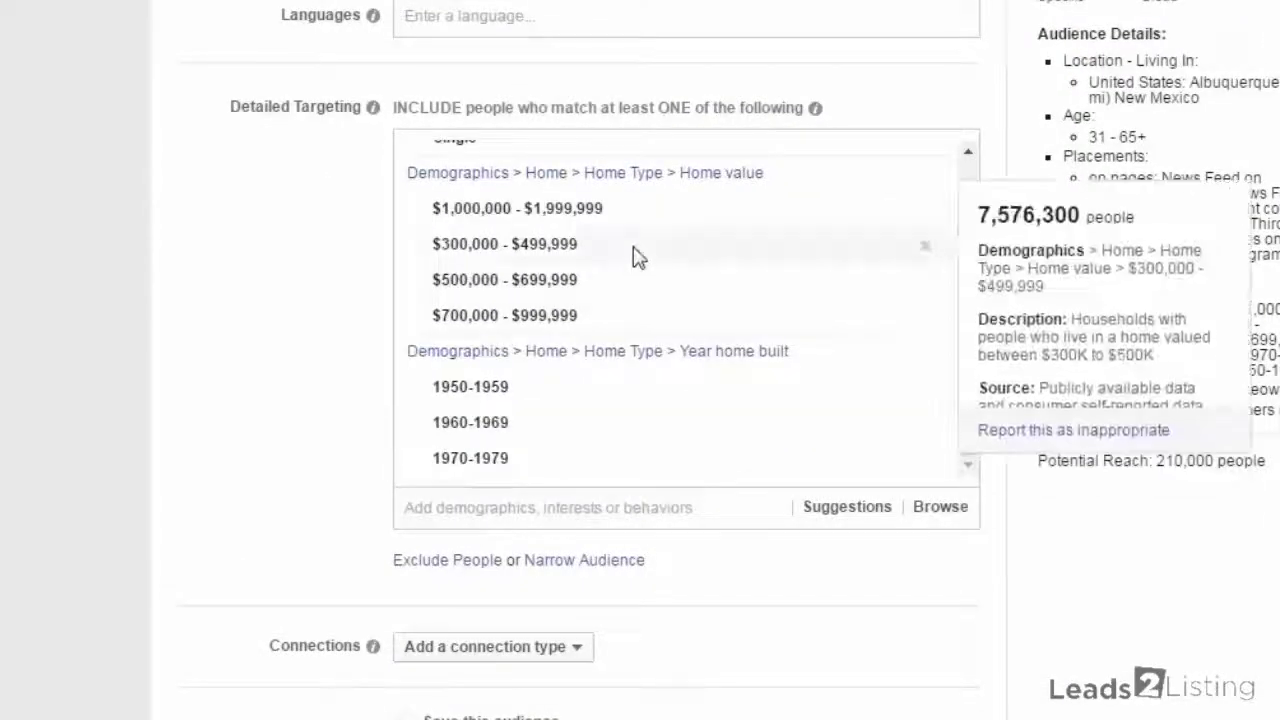
mouse_move(631, 220)
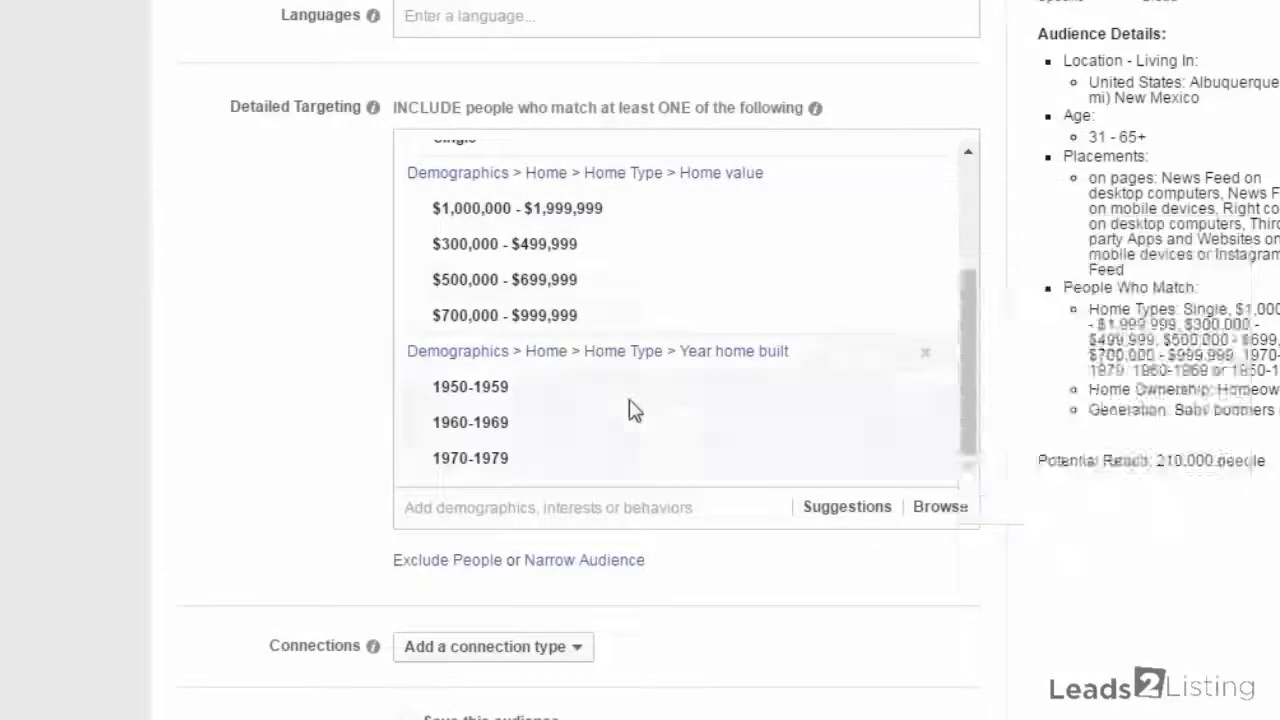
left_click(582, 510)
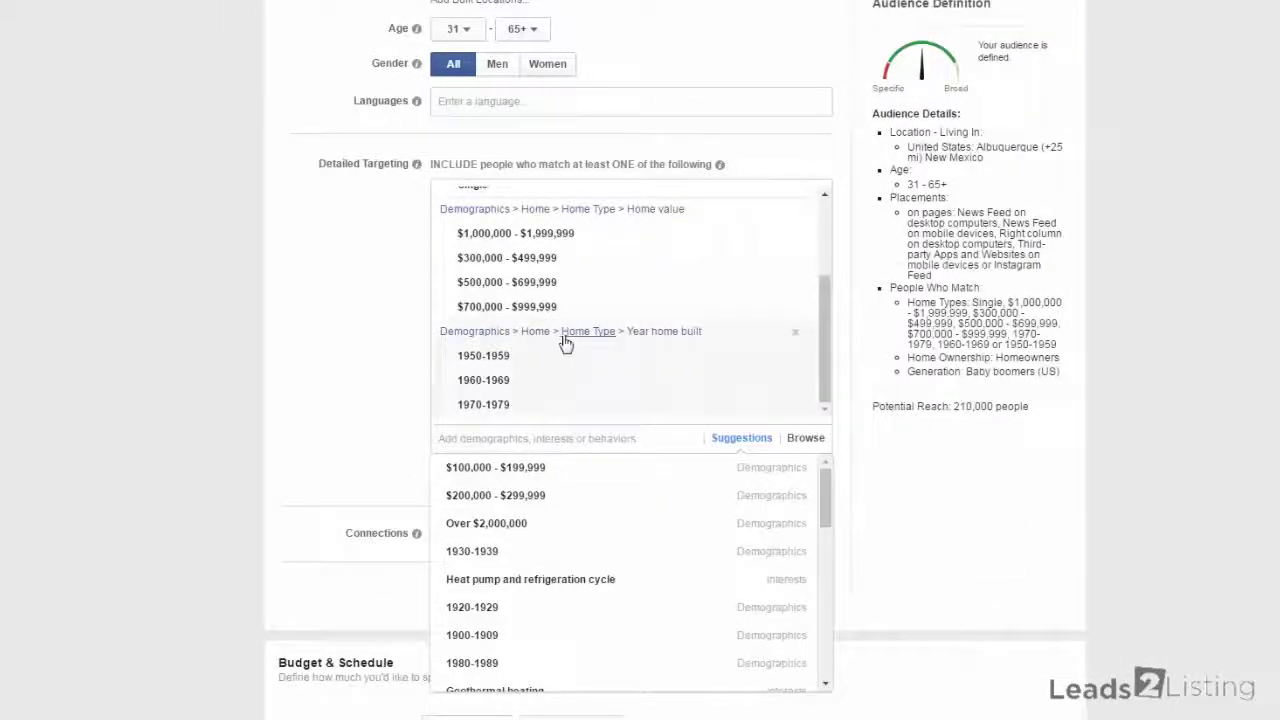
left_click(471, 334)
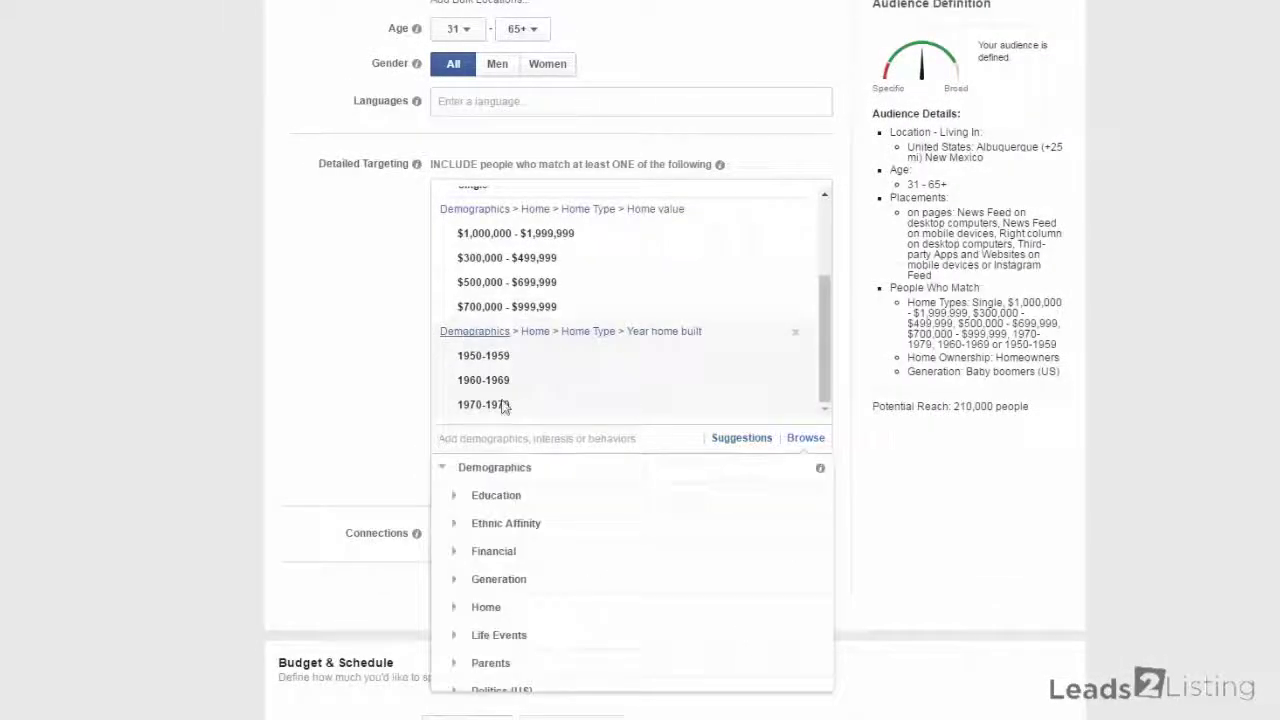
left_click(500, 587)
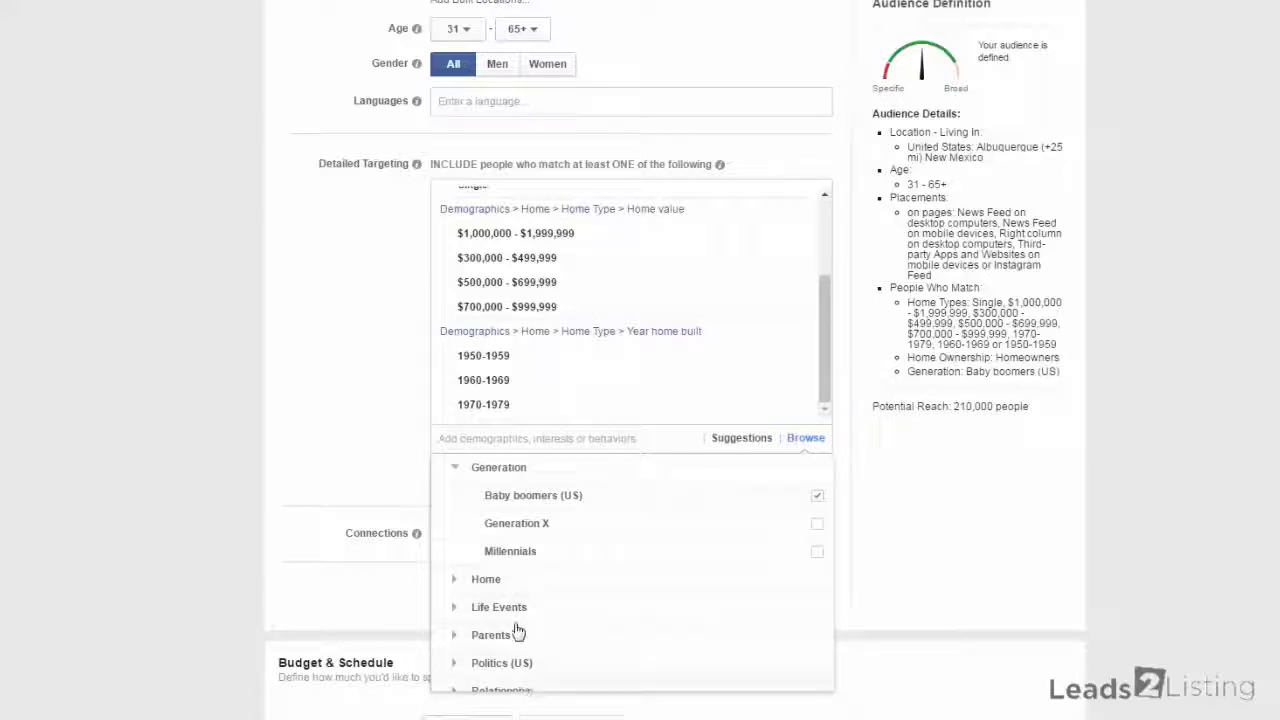
left_click(498, 588)
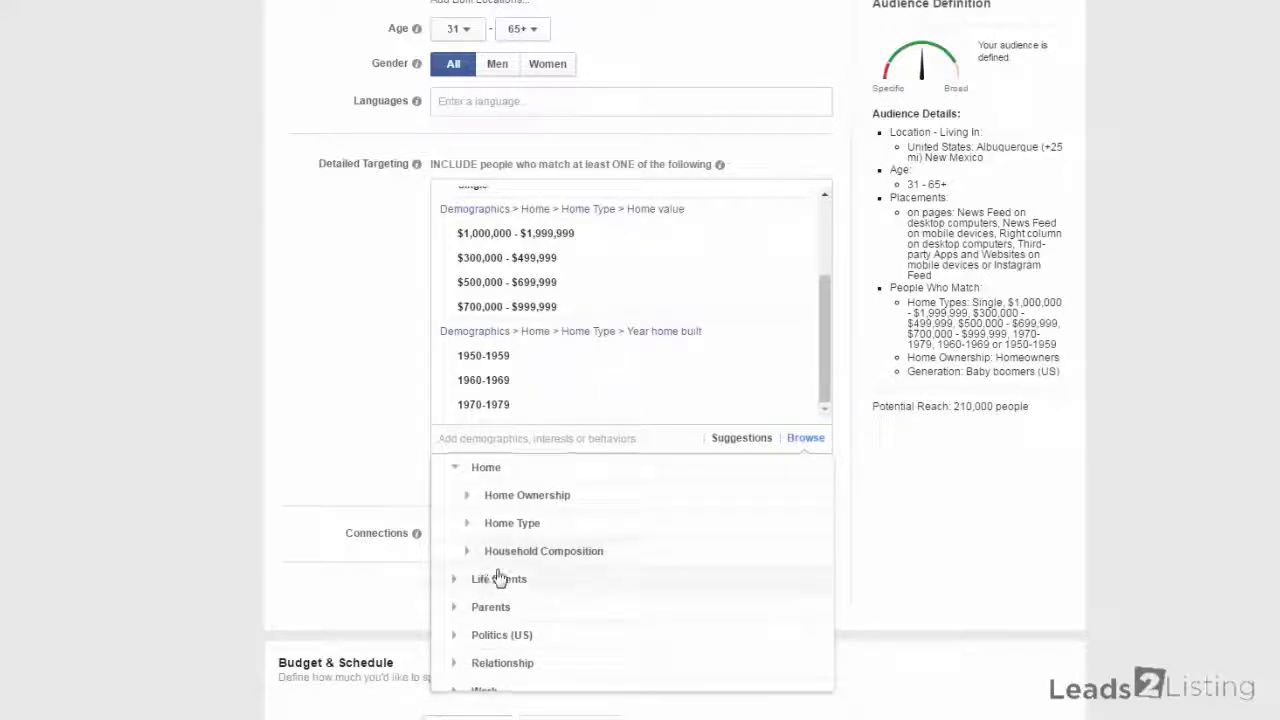
left_click(505, 552)
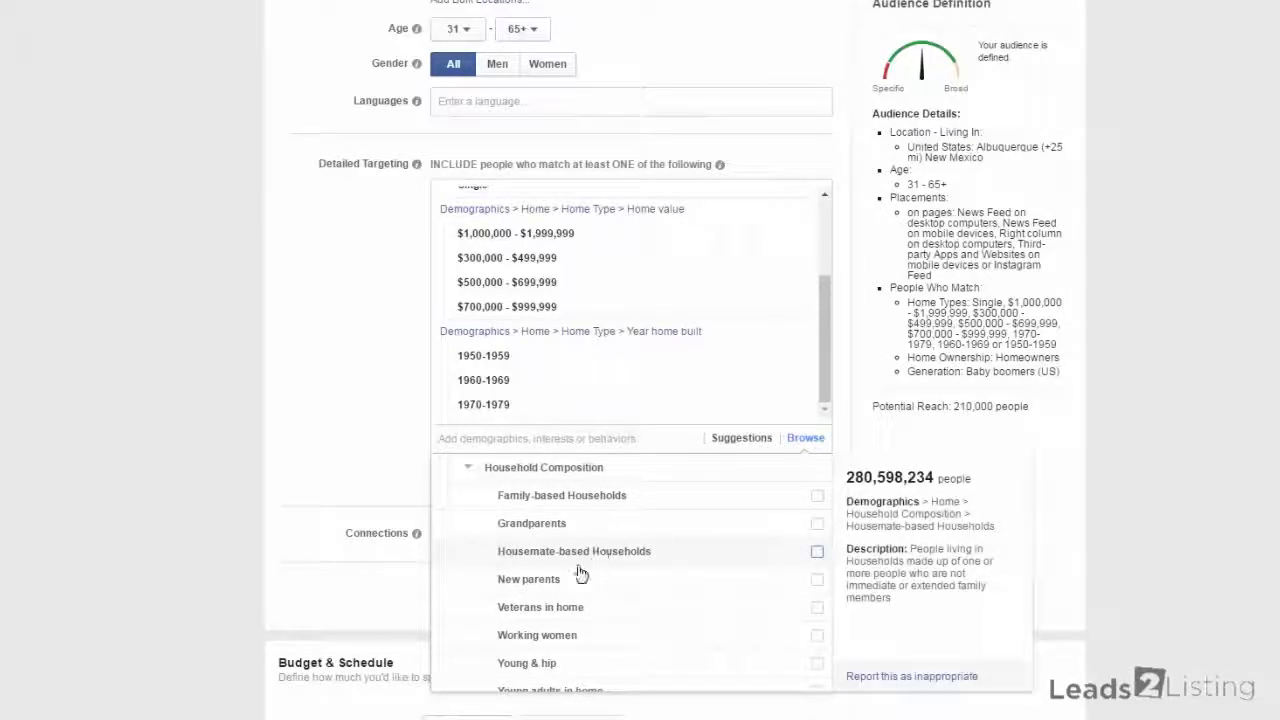
left_click(541, 531)
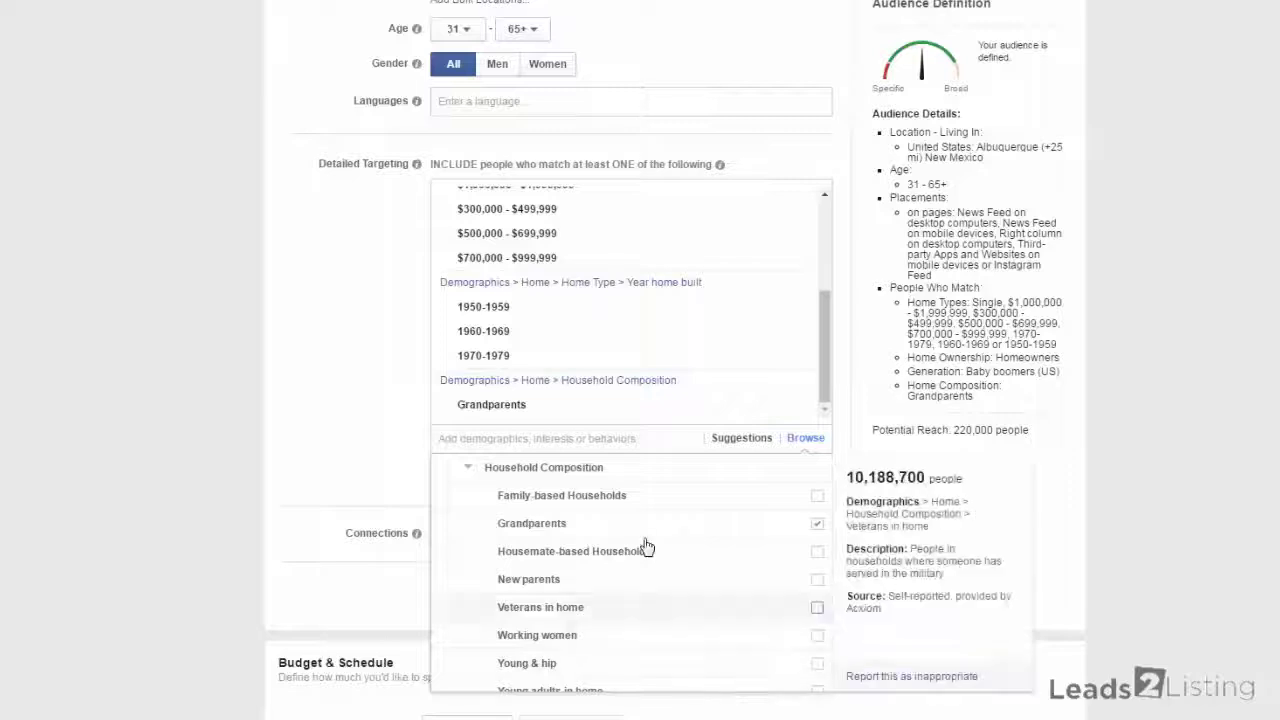
left_click(392, 425)
- Add the home square footage ranges 3,500 - 3,999, 3,000 - 3,499 and 2,500 – 2,999 sq. ft. to the included targeting, and check the potential reach
left_click(546, 443)
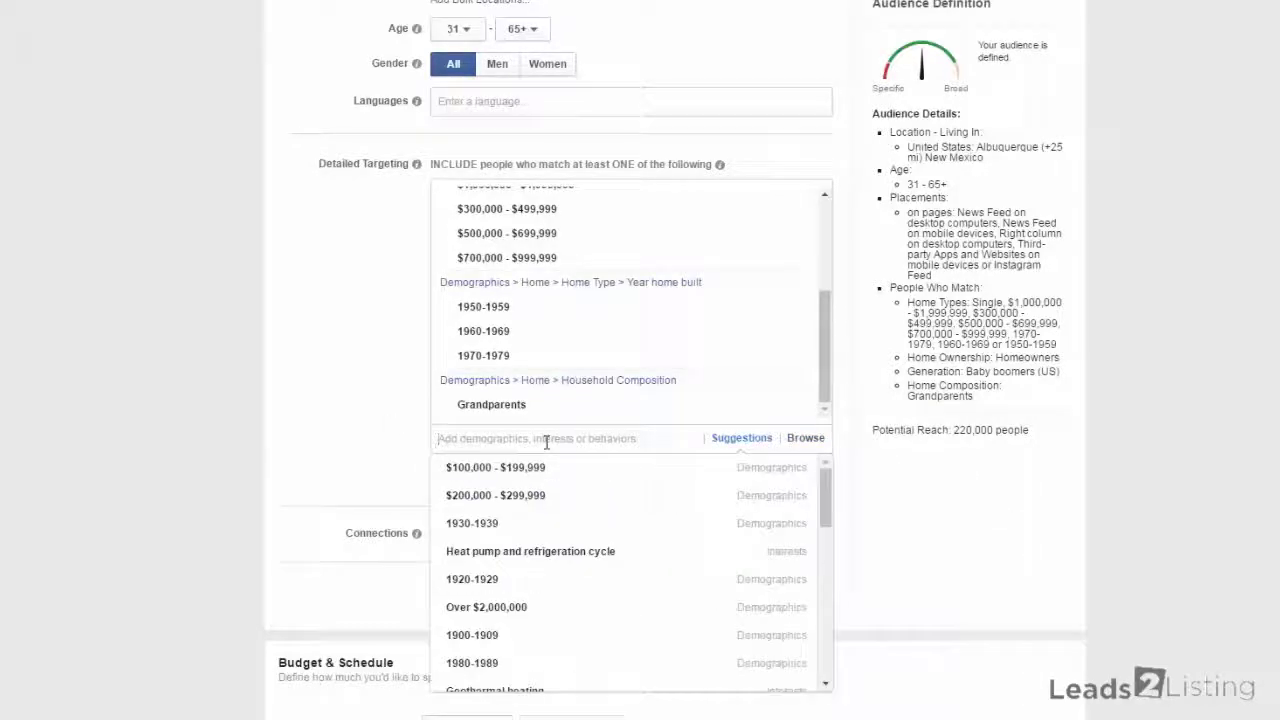
left_click(506, 284)
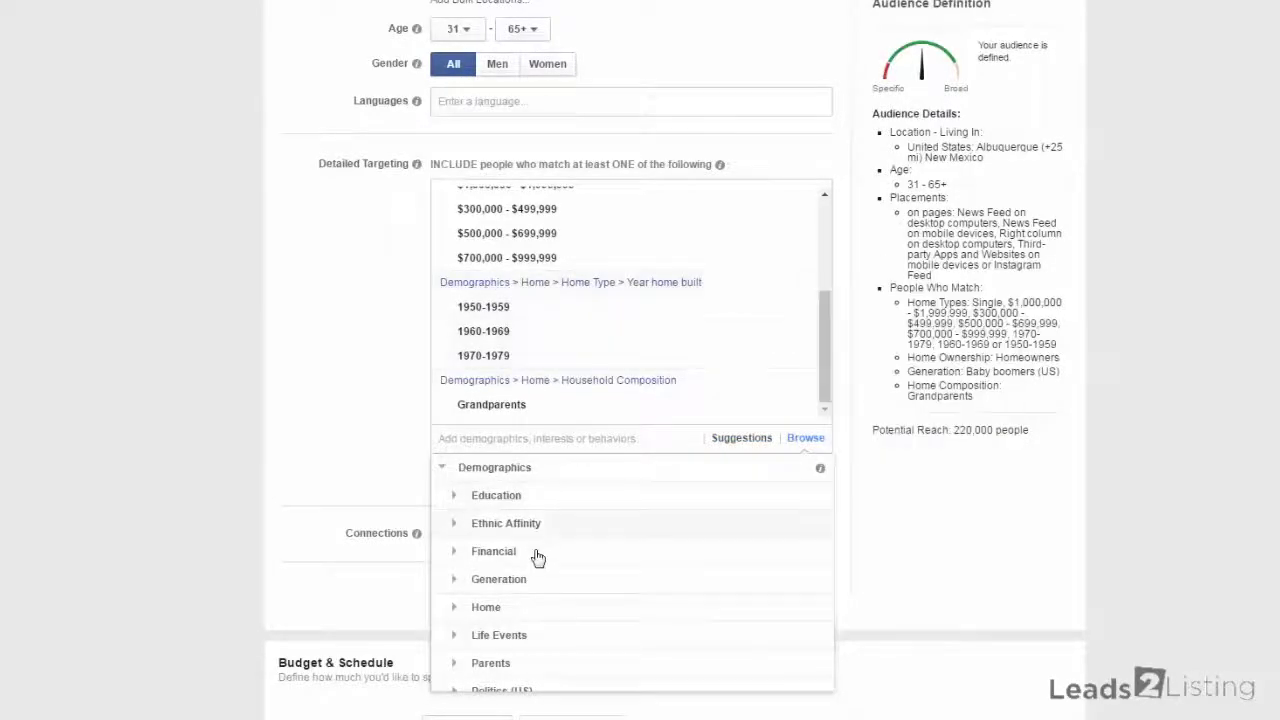
left_click(483, 612)
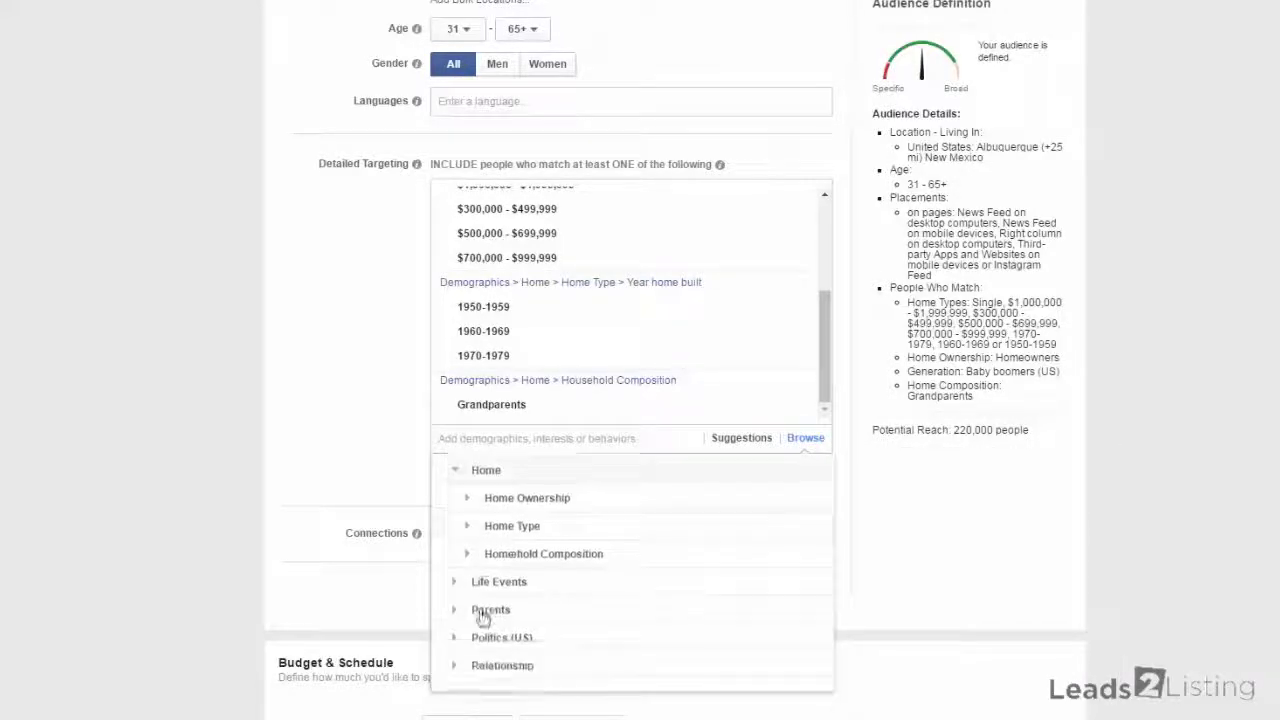
left_click(506, 529)
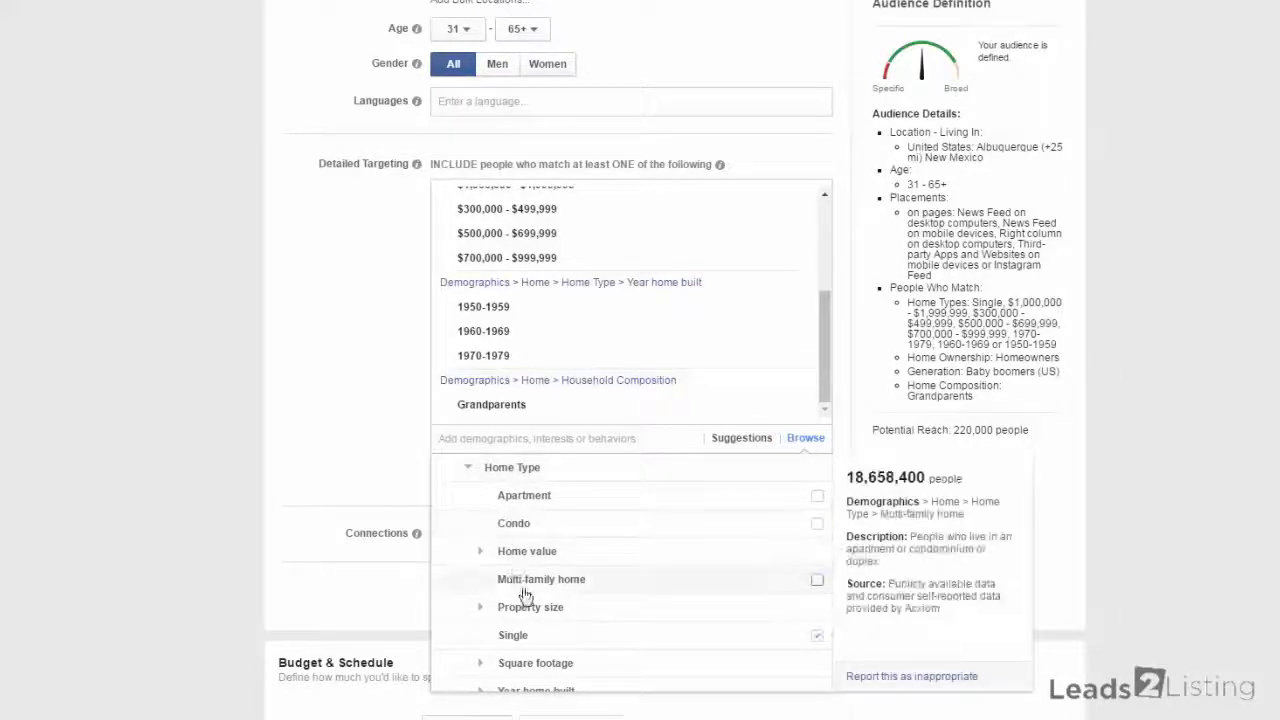
mouse_move(514, 634)
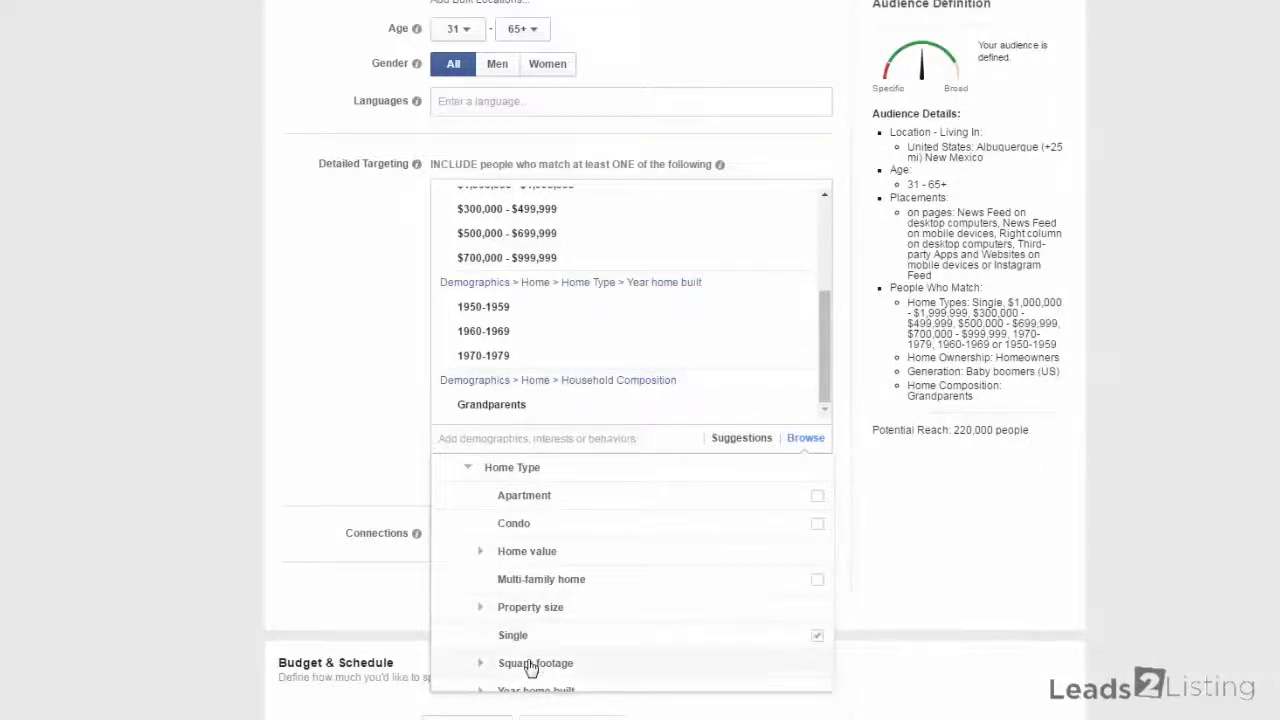
left_click(529, 663)
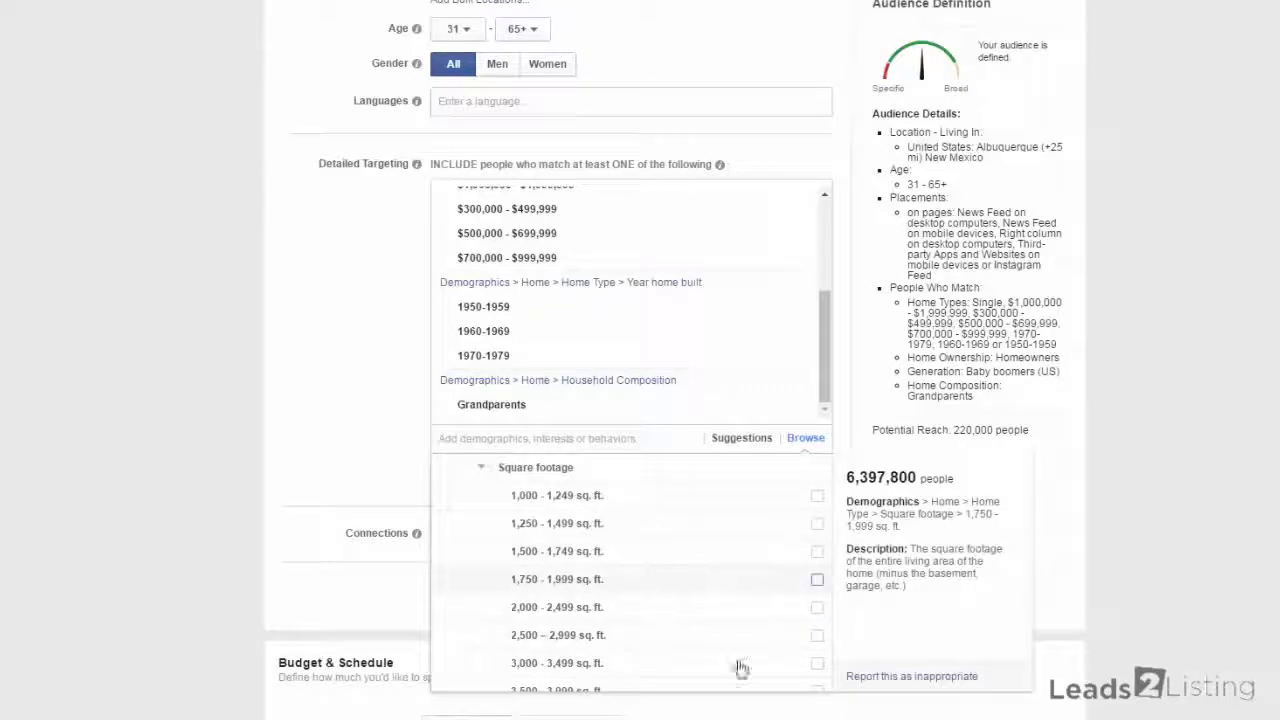
mouse_move(627, 680)
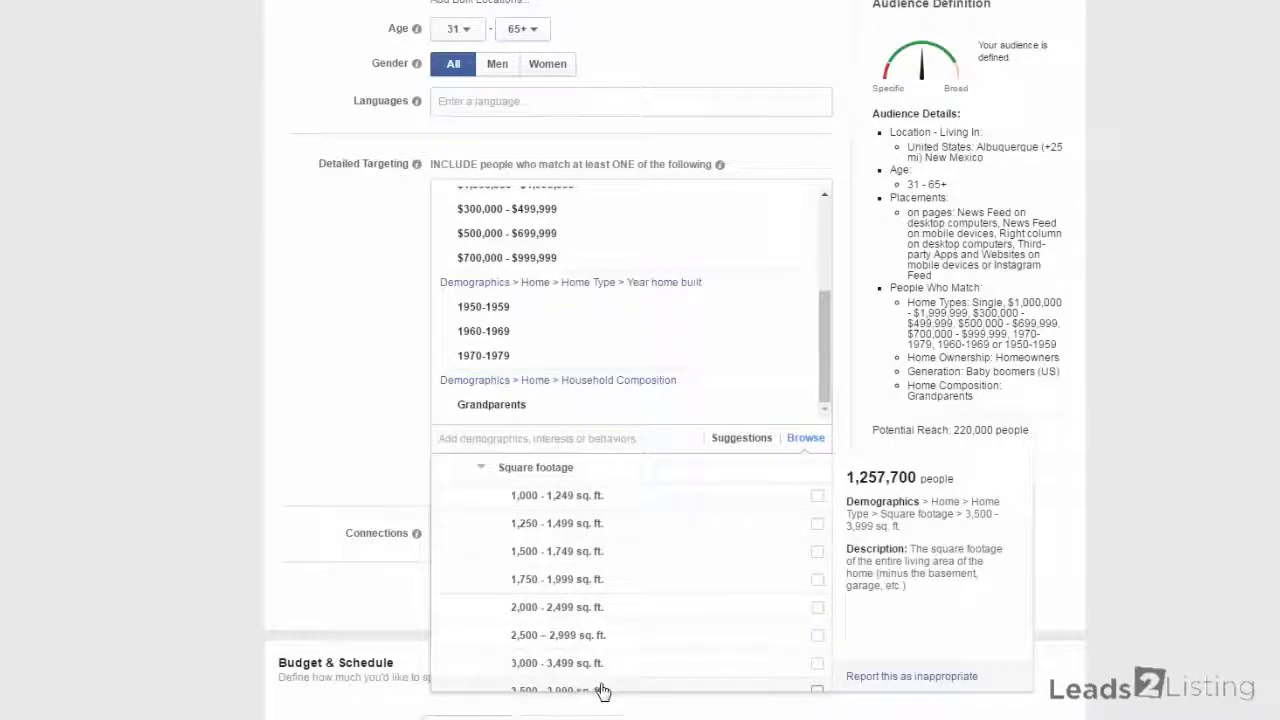
left_click(603, 691)
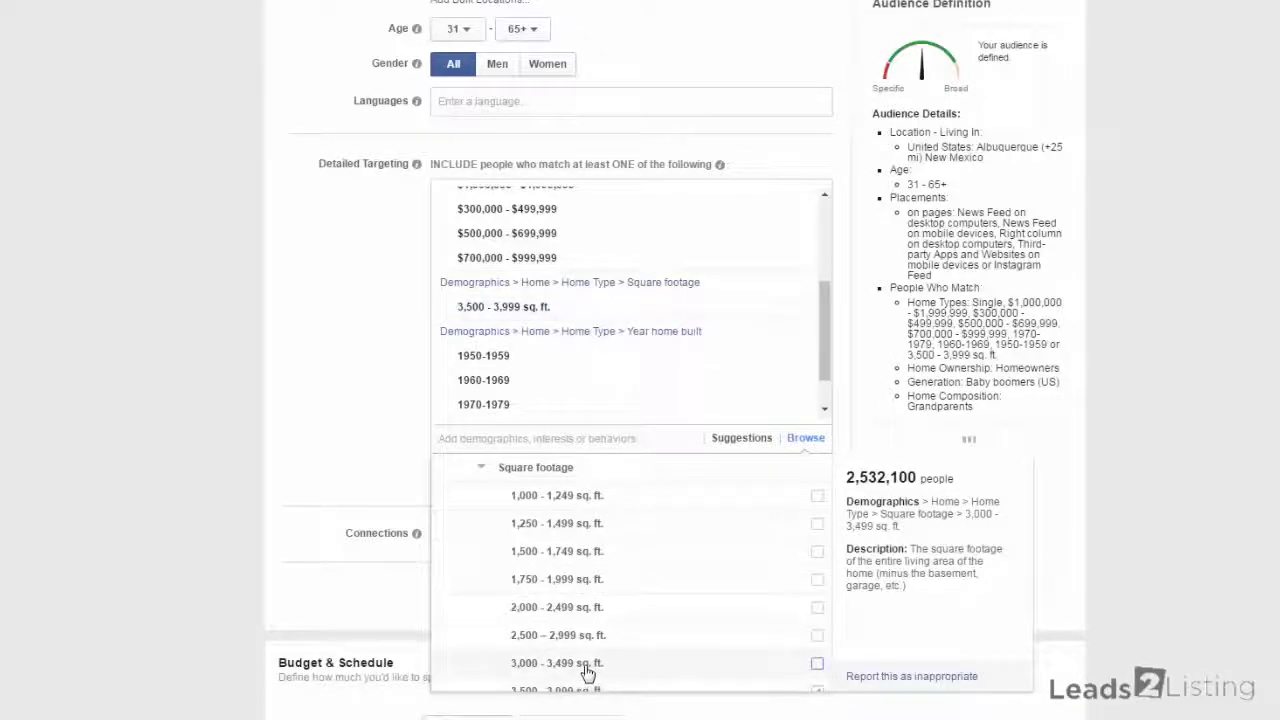
left_click(588, 667)
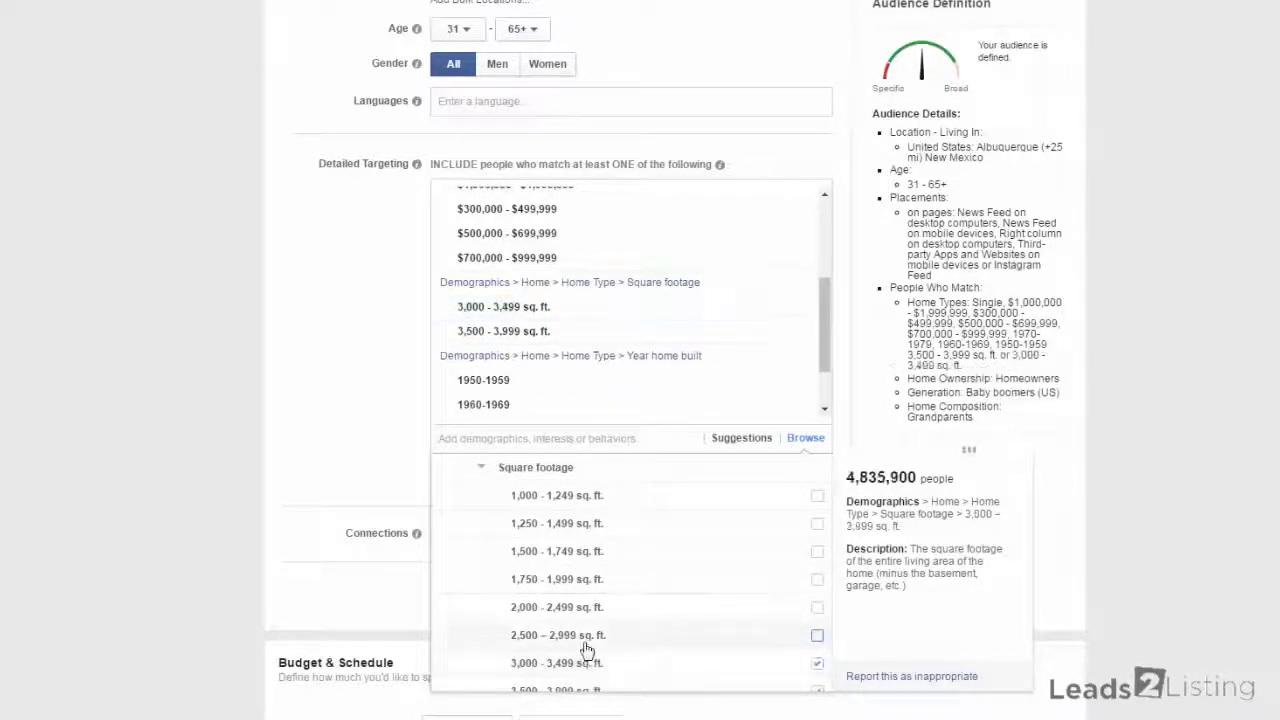
left_click(587, 638)
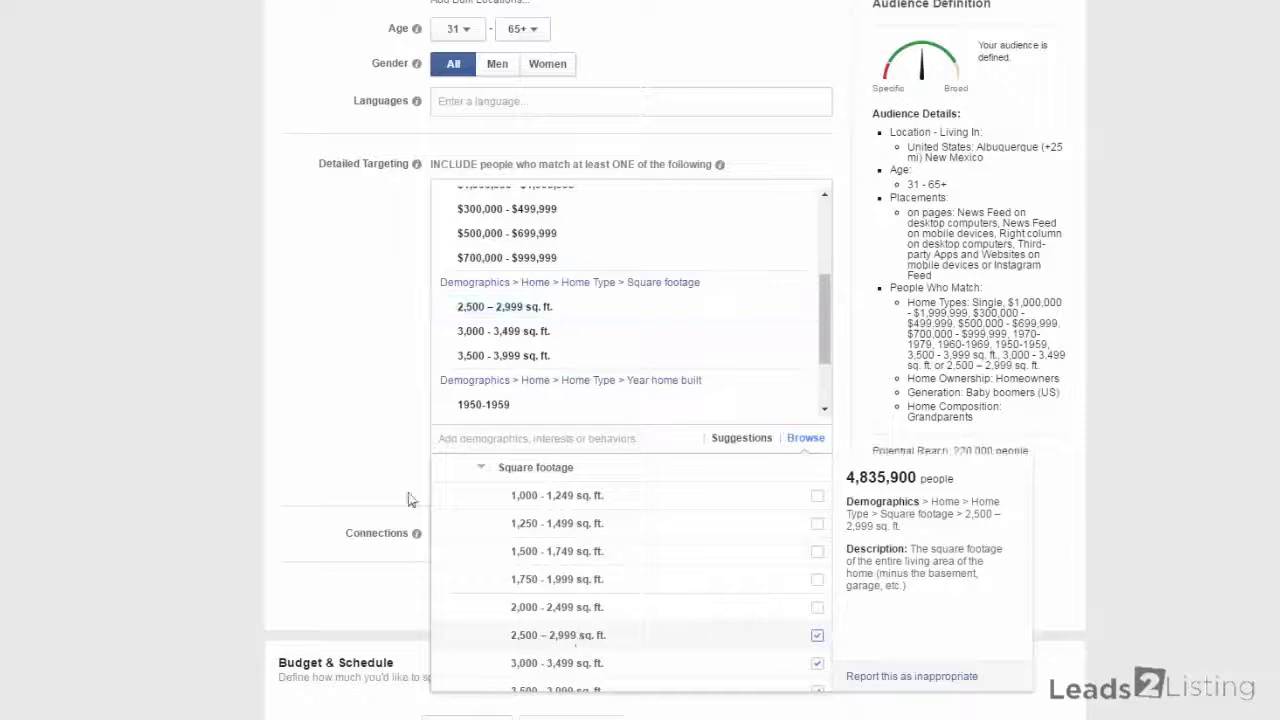
left_click(343, 444)
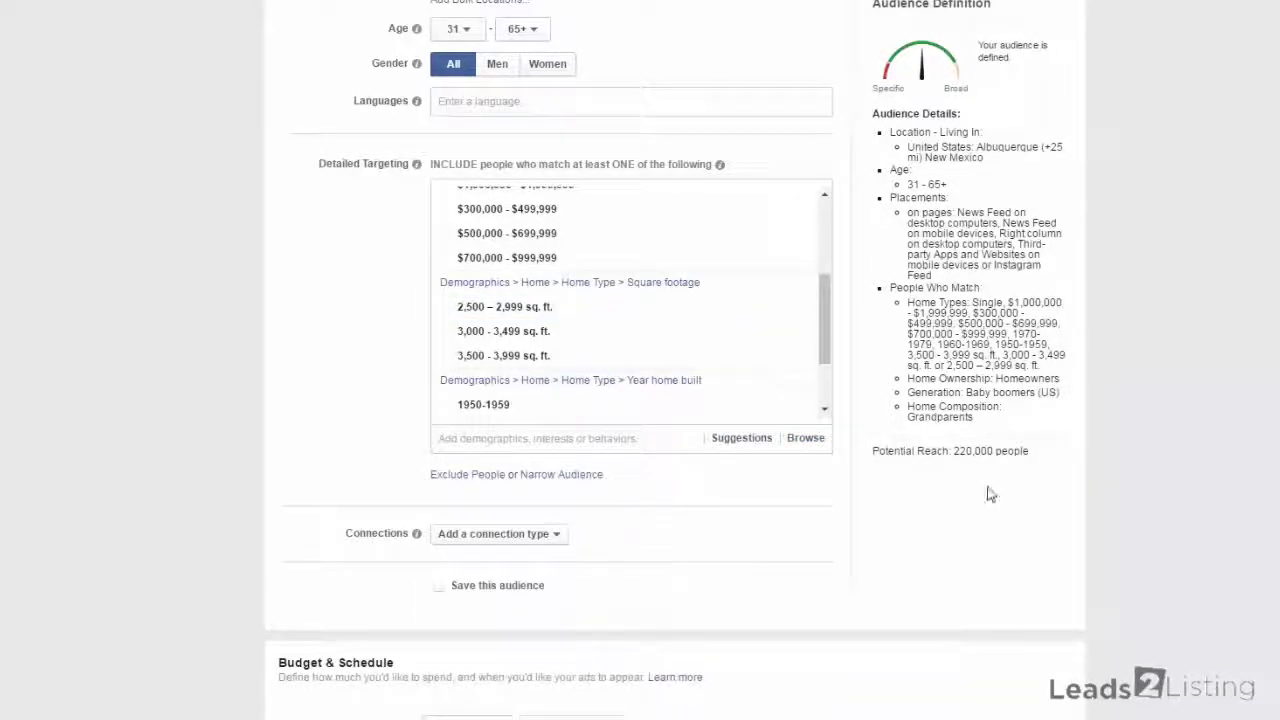
left_click_drag(954, 451, 1031, 452)
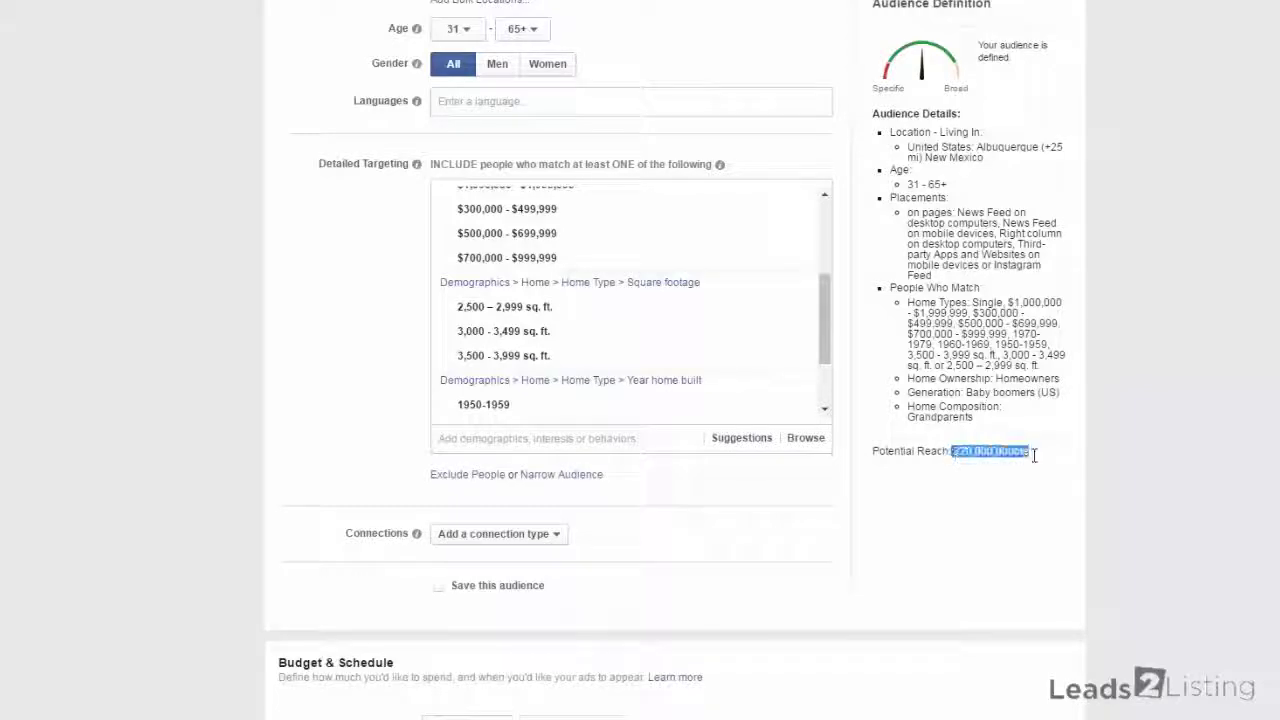
left_click(670, 571)
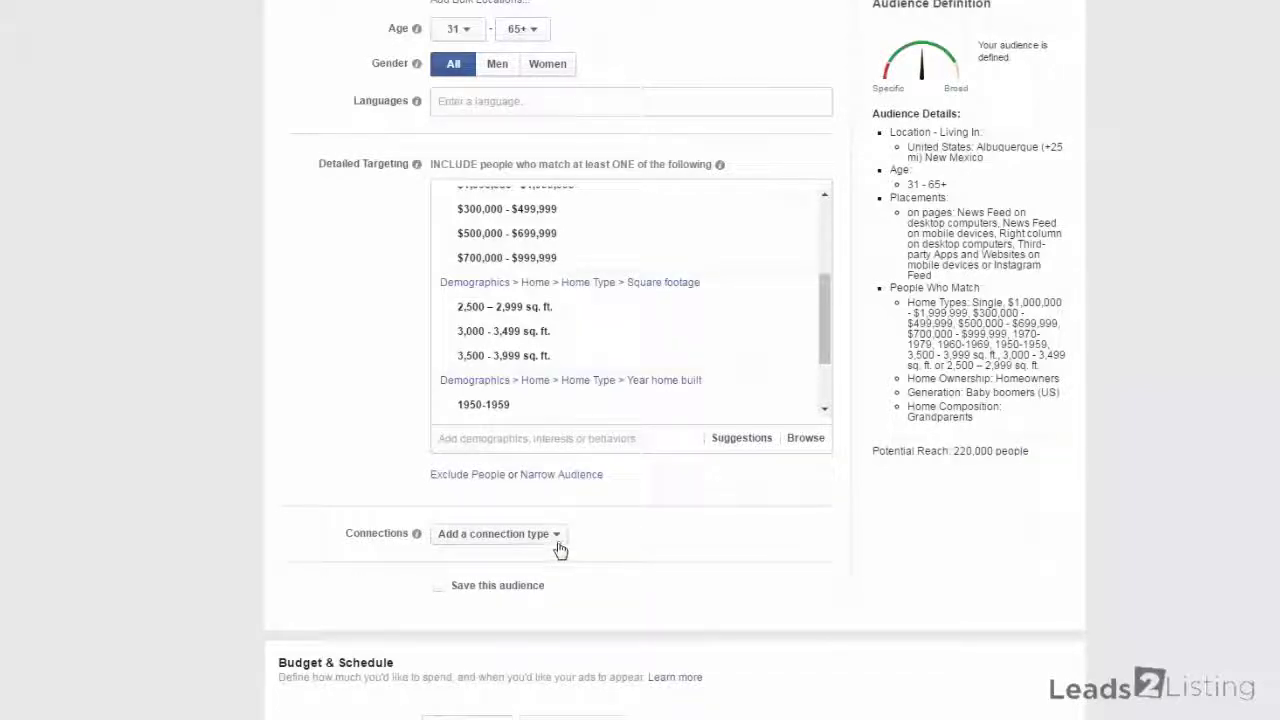
- Add an exclusion to the detailed targeting for the Millennials generation demographic, searching for "mill"
left_click(486, 478)
left_click(491, 512)
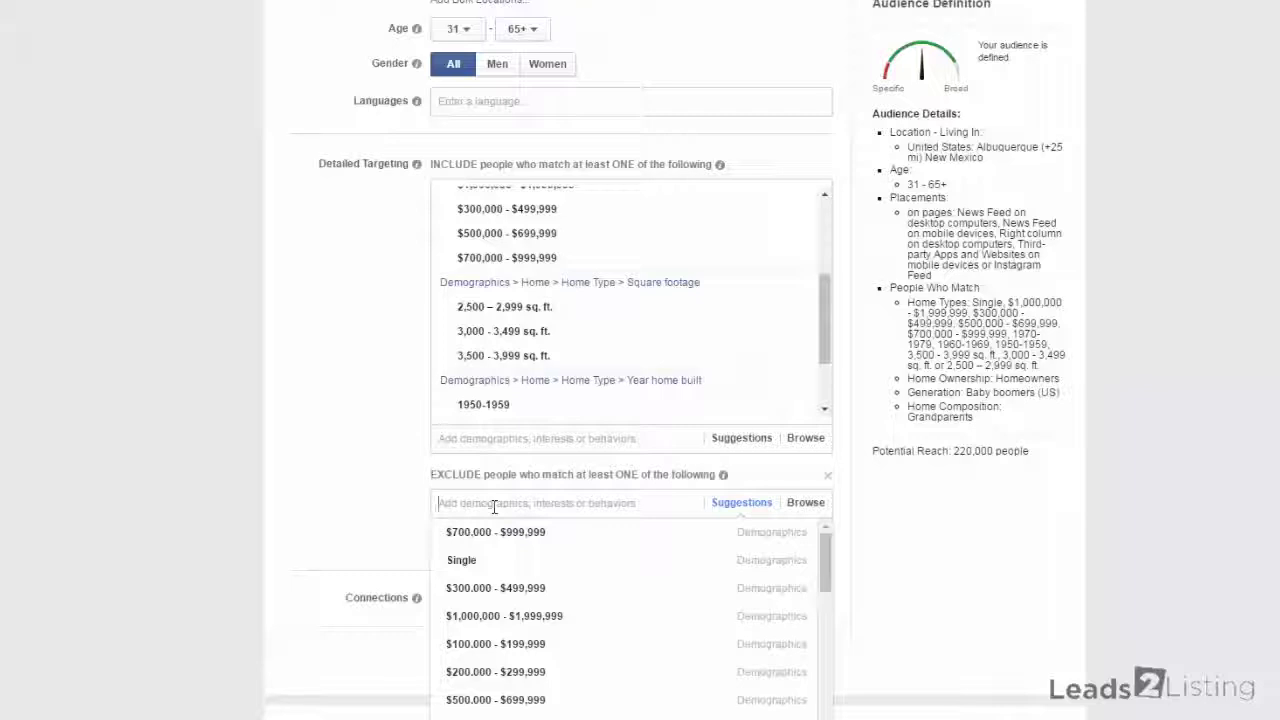
type("mill")
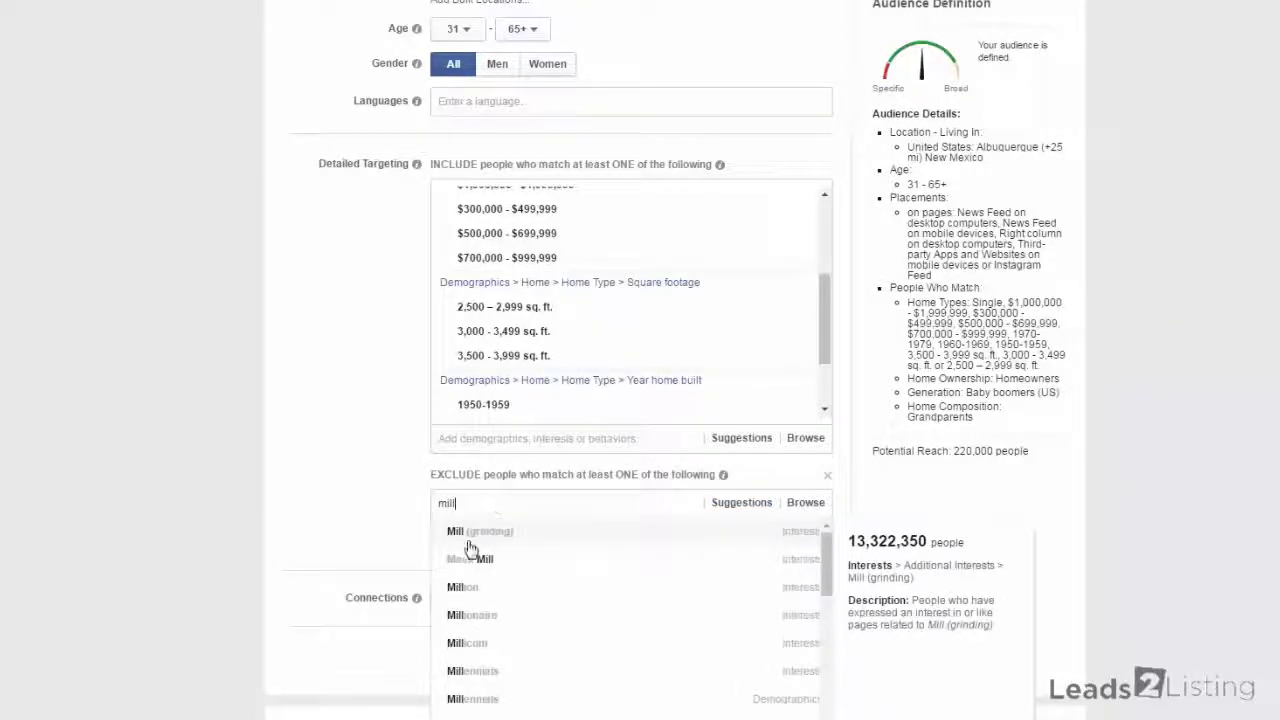
left_click(632, 706)
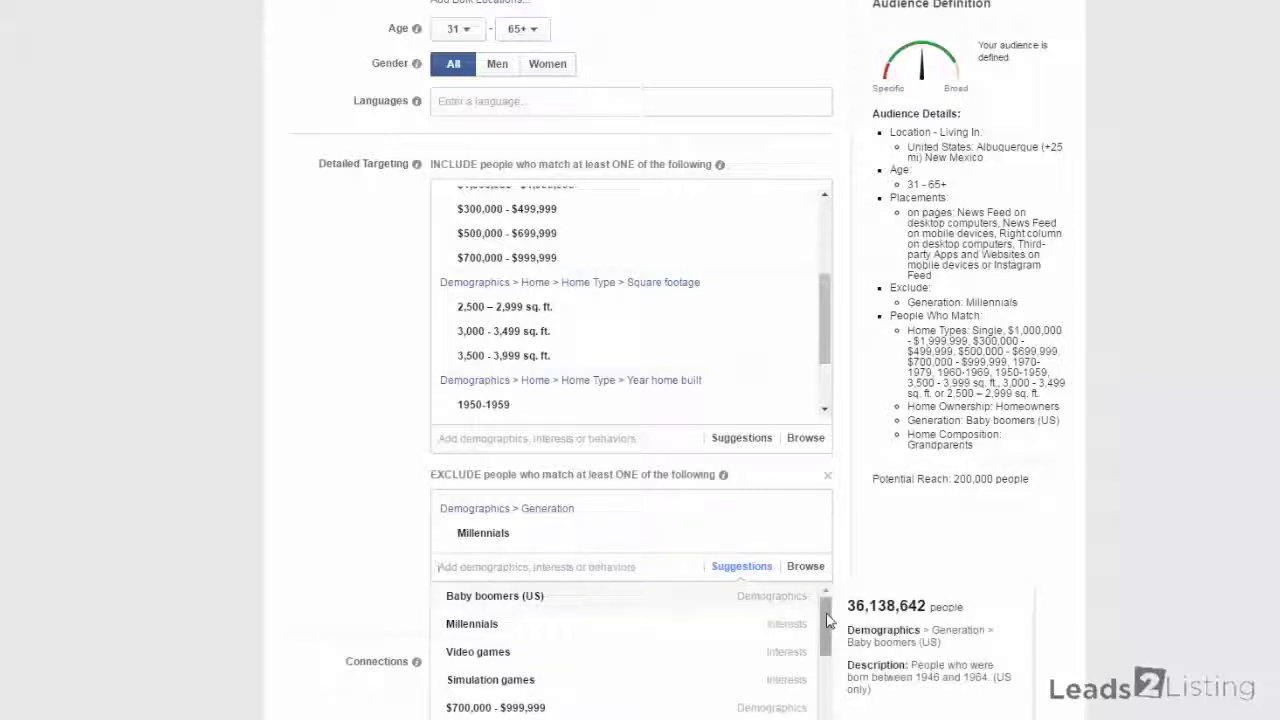
- Add Generation X from the suggestions to the excluded generations, and check the audience's potential reach
left_click_drag(828, 620, 845, 694)
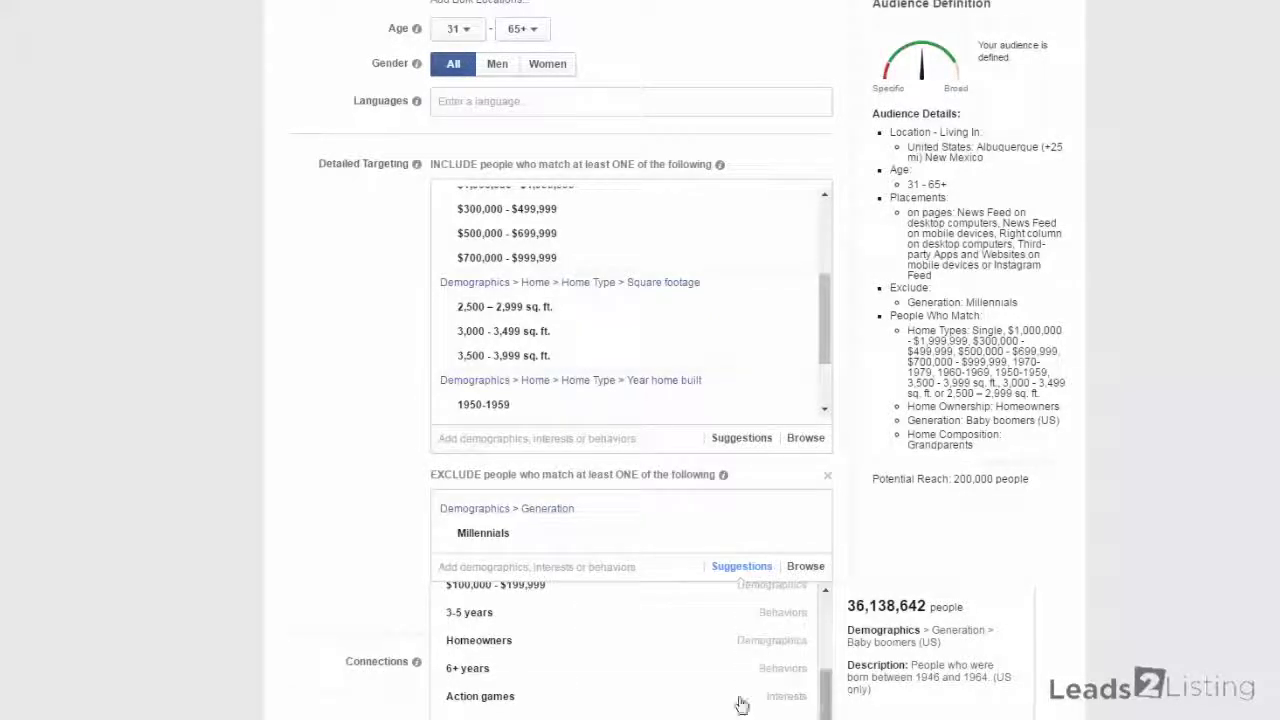
left_click(741, 584)
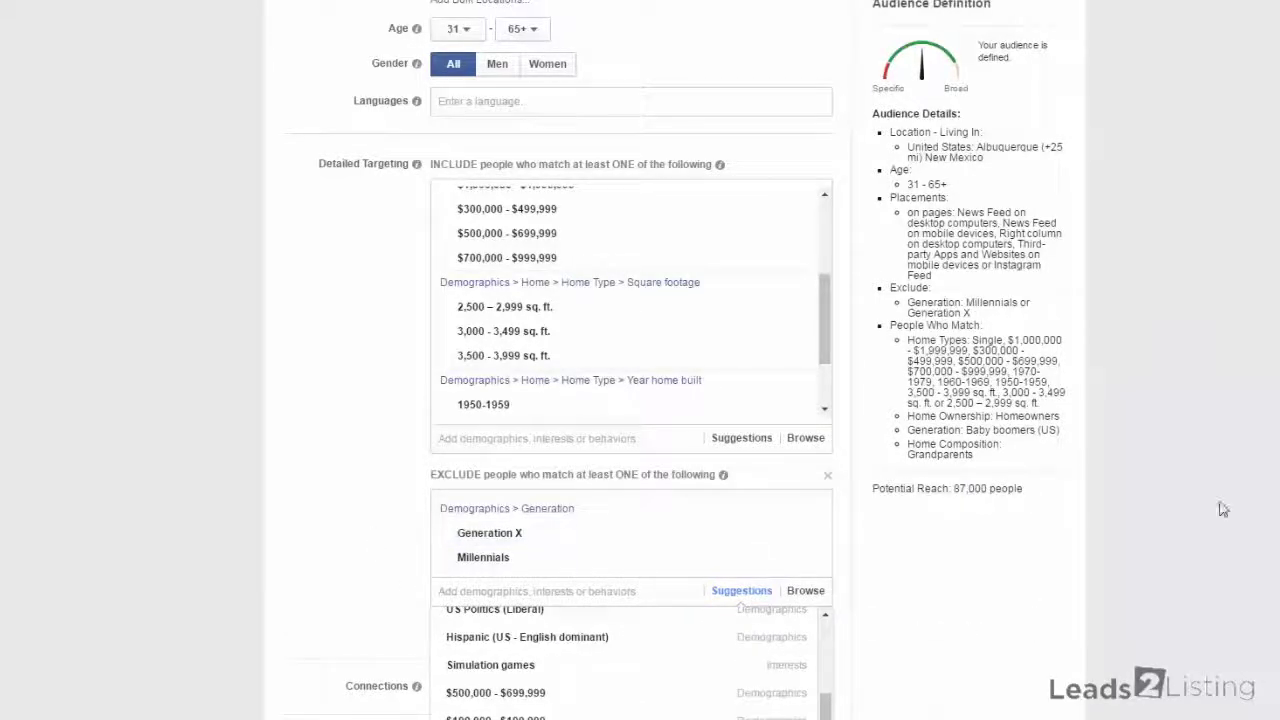
left_click_drag(1073, 500, 930, 503)
left_click(963, 508)
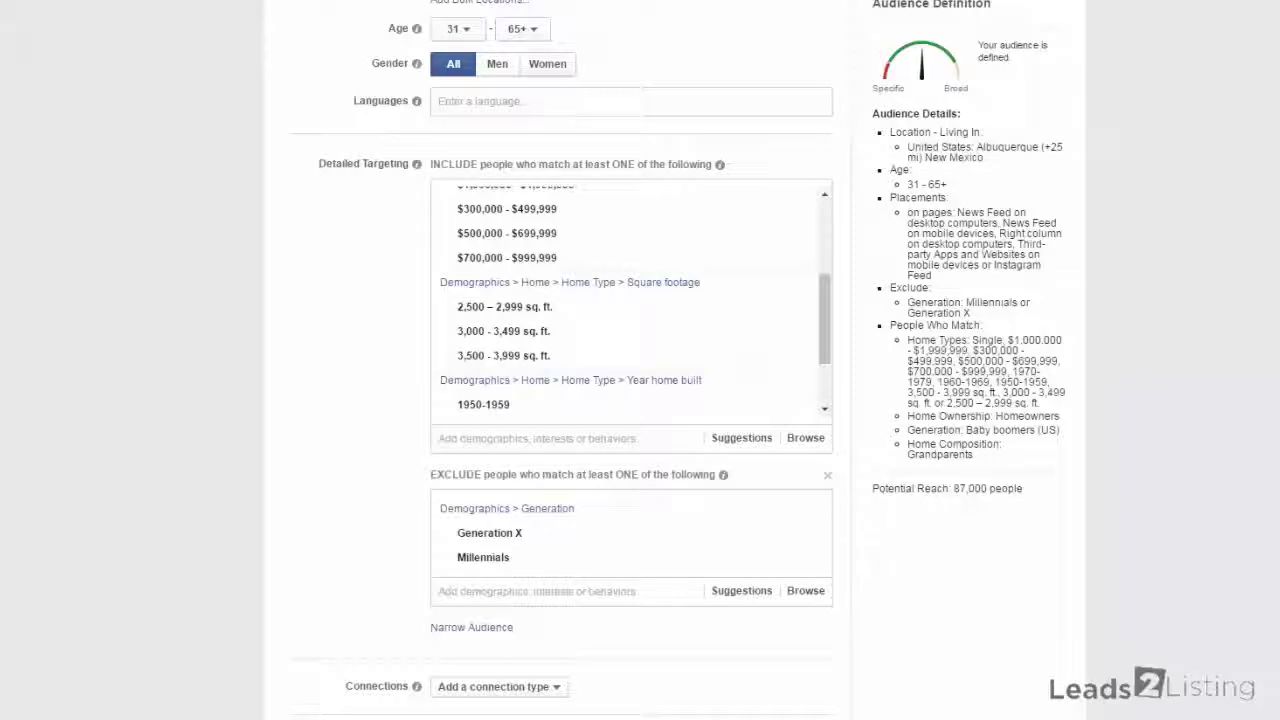
- Limit the audience's gender to Women and check the potential reach
scroll(912, 432, "up", 1)
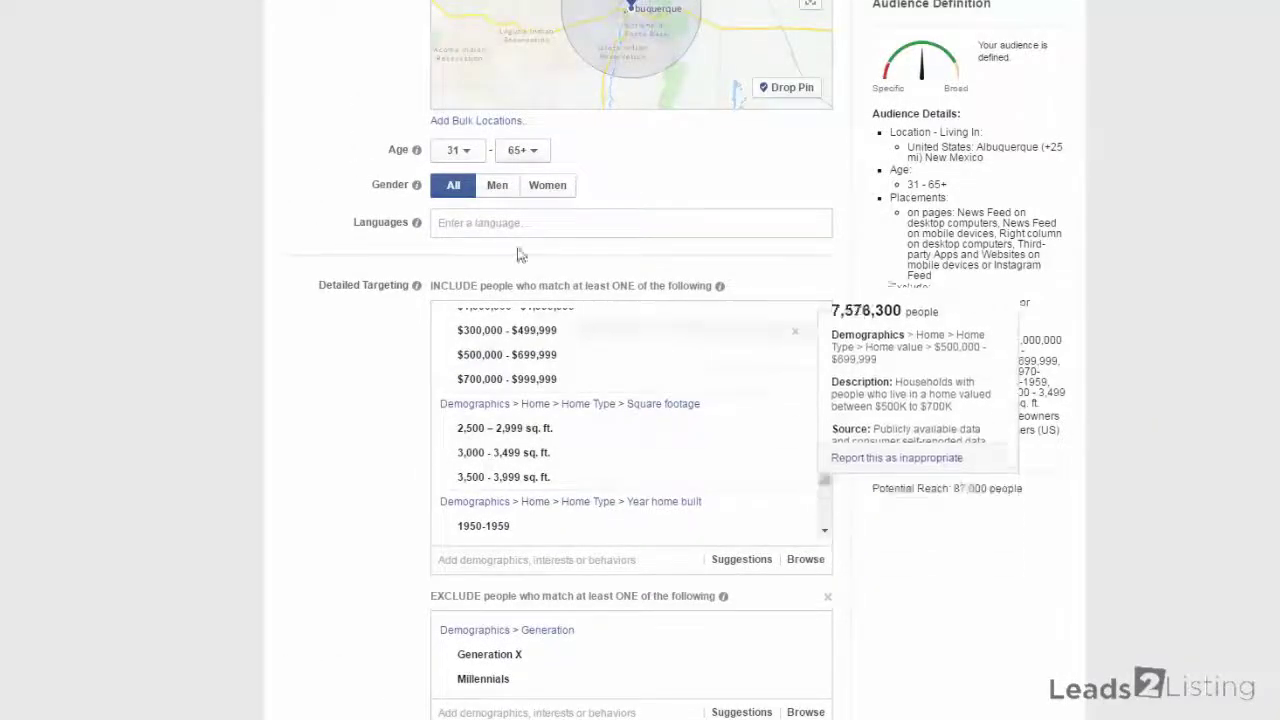
left_click(541, 192)
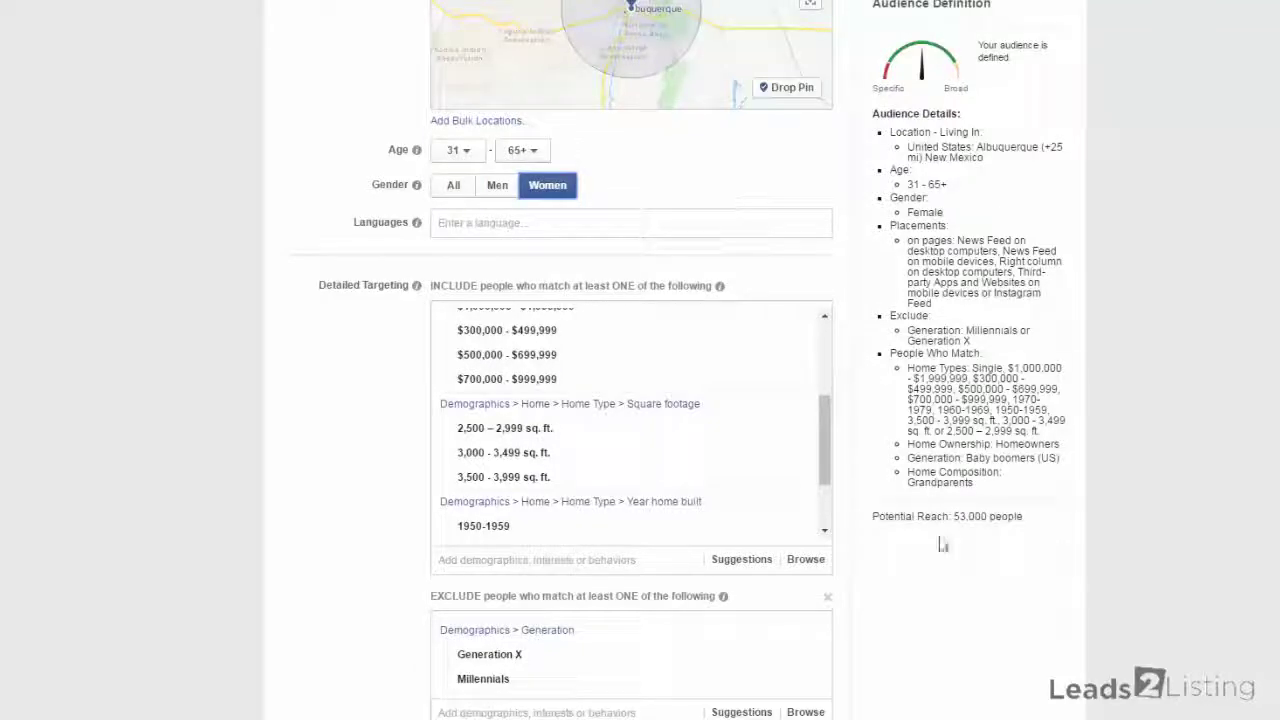
left_click_drag(954, 518, 1034, 526)
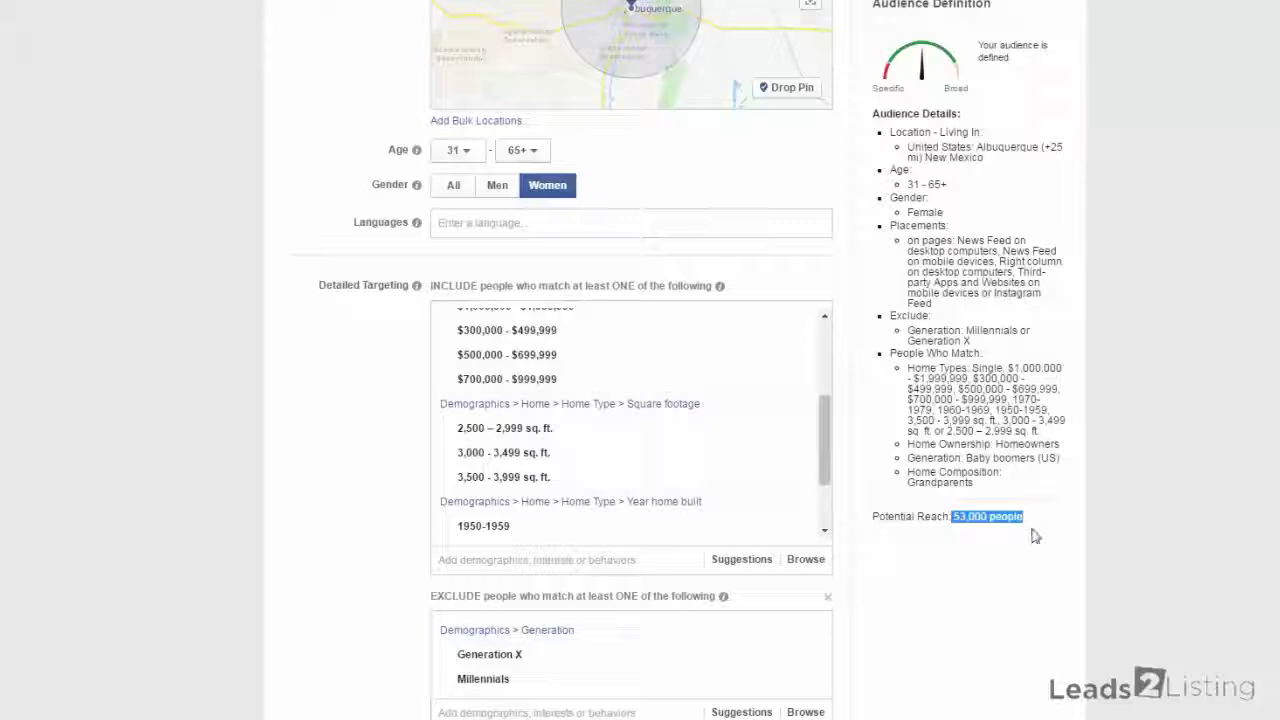
left_click(1040, 528)
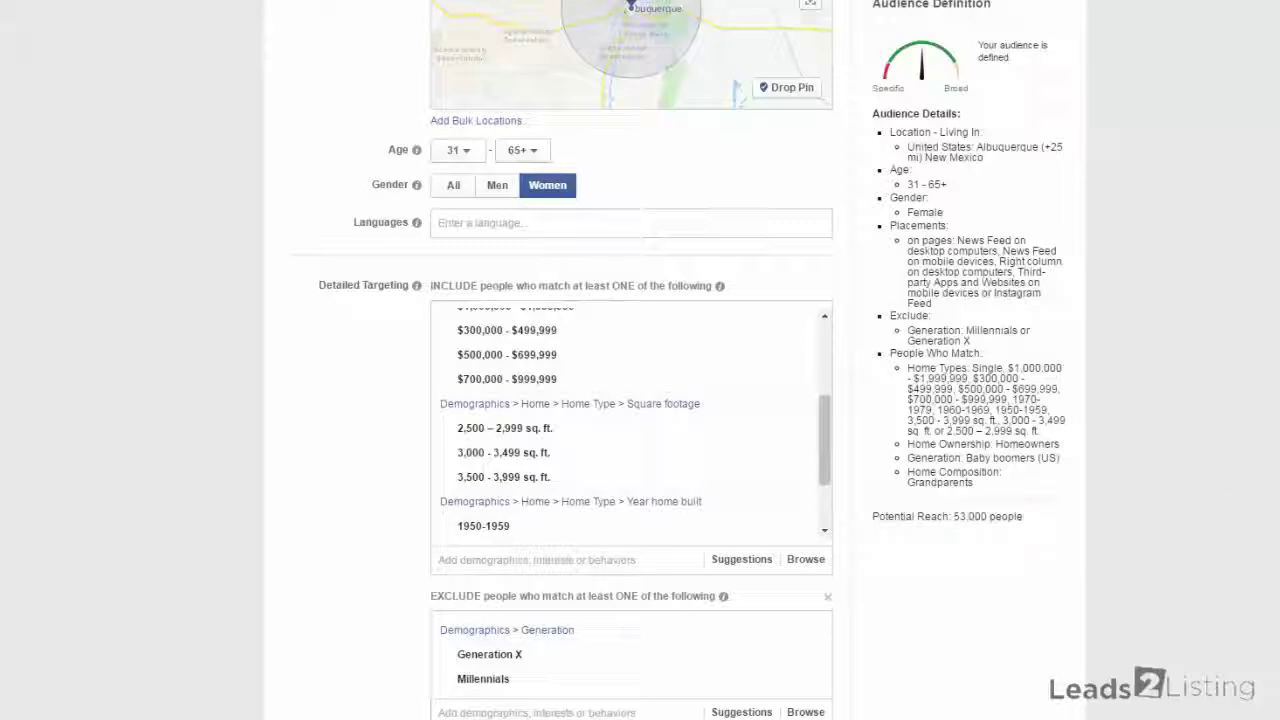
- Reduce the radius around Albuquerque, New Mexico, first to 17 miles and finally to 10 miles
scroll(631, 360, "up", 5)
scroll(631, 360, "down", 2)
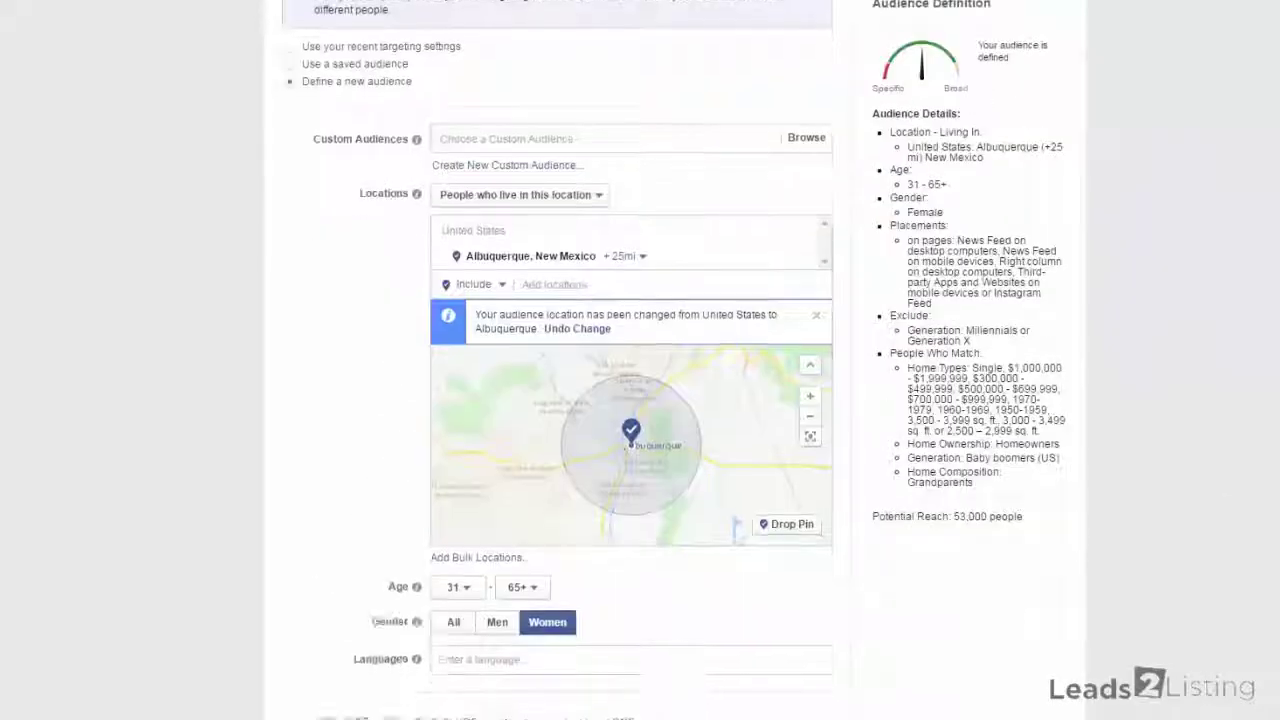
scroll(1005, 355, "down", 1)
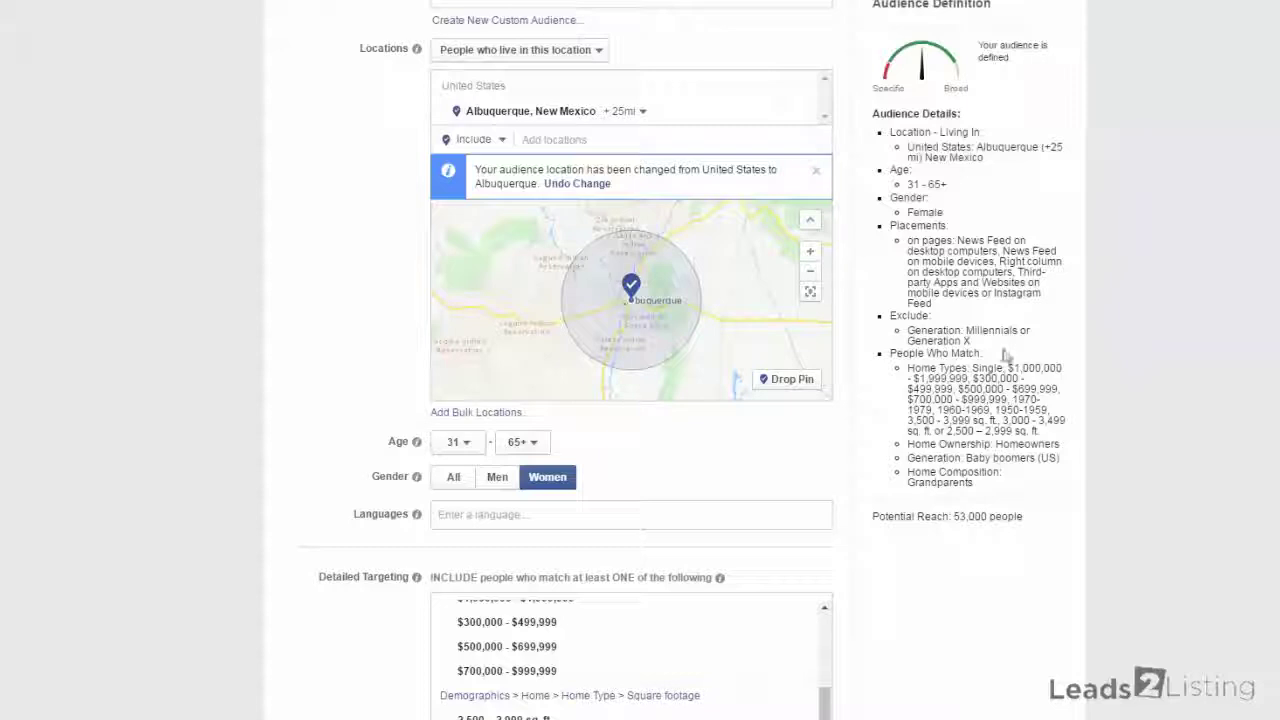
left_click(640, 111)
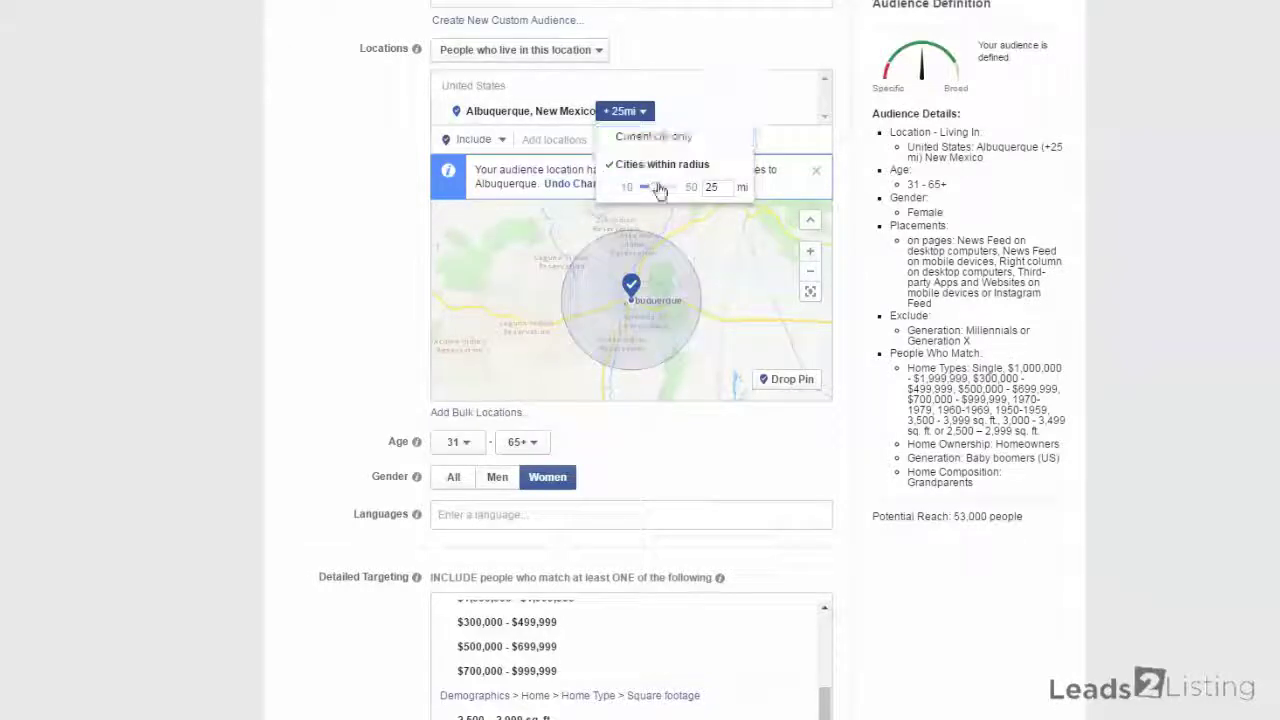
left_click_drag(659, 190, 655, 190)
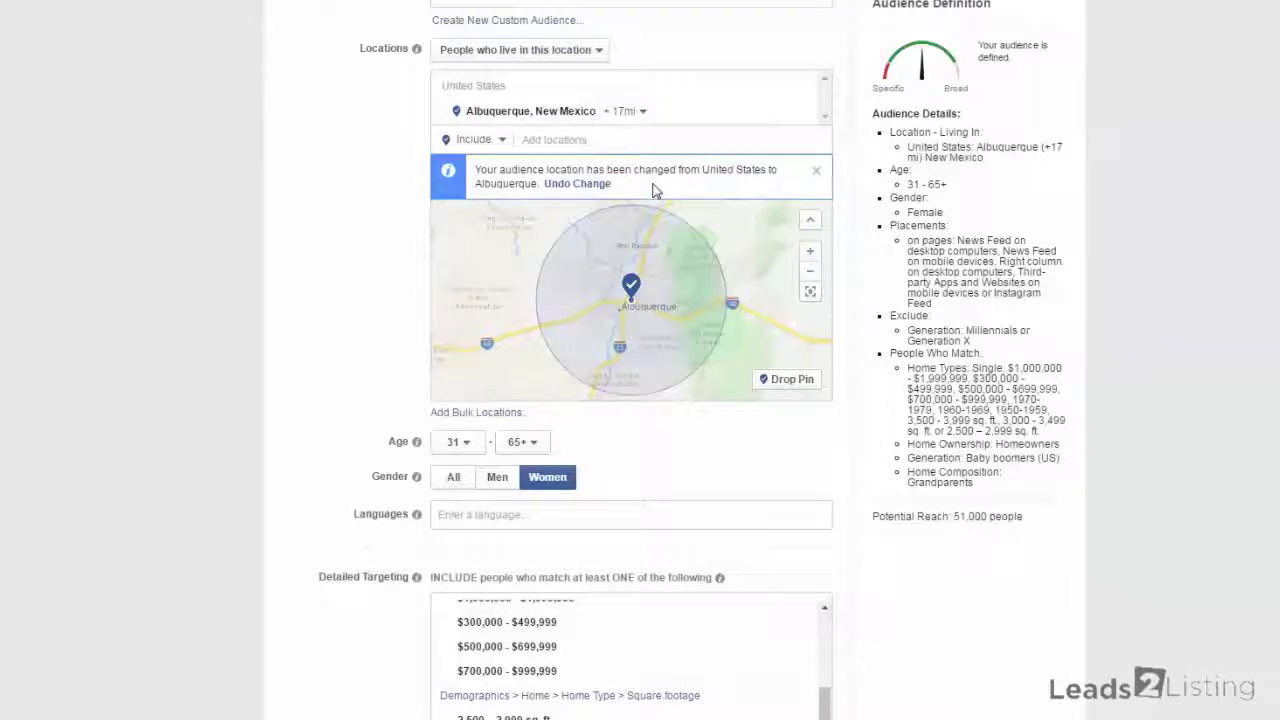
left_click(642, 111)
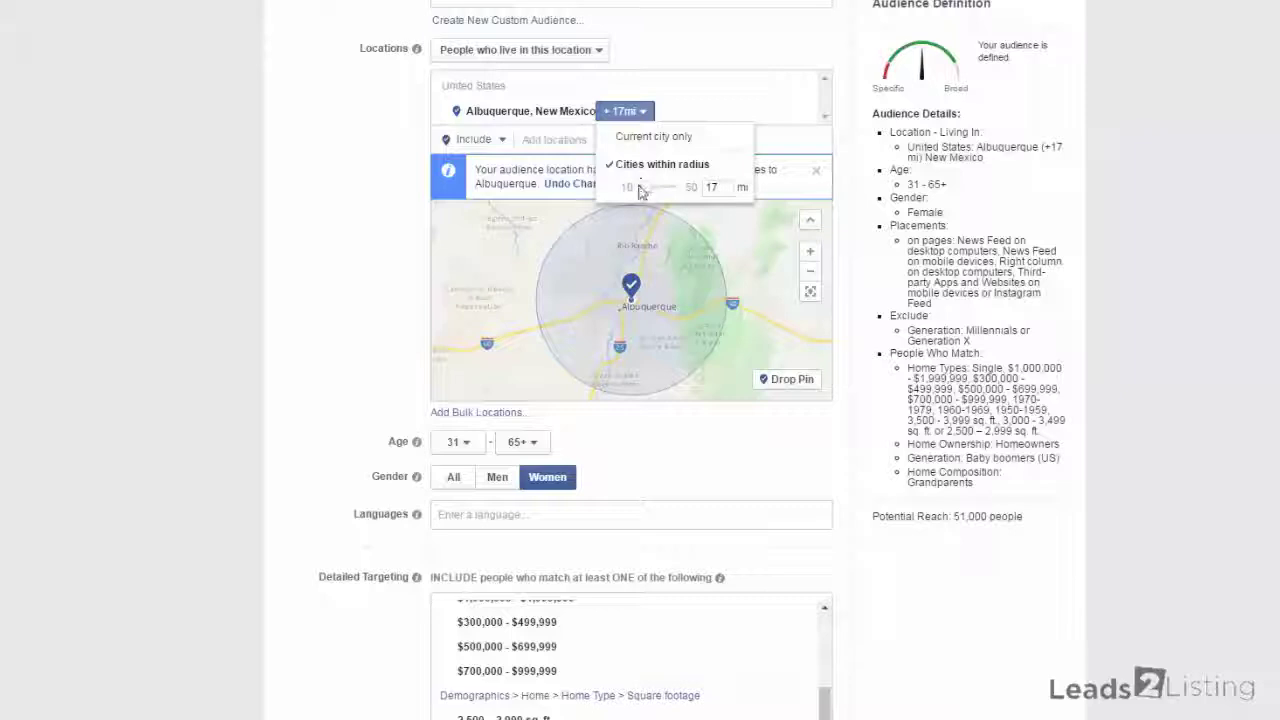
left_click_drag(641, 192, 632, 194)
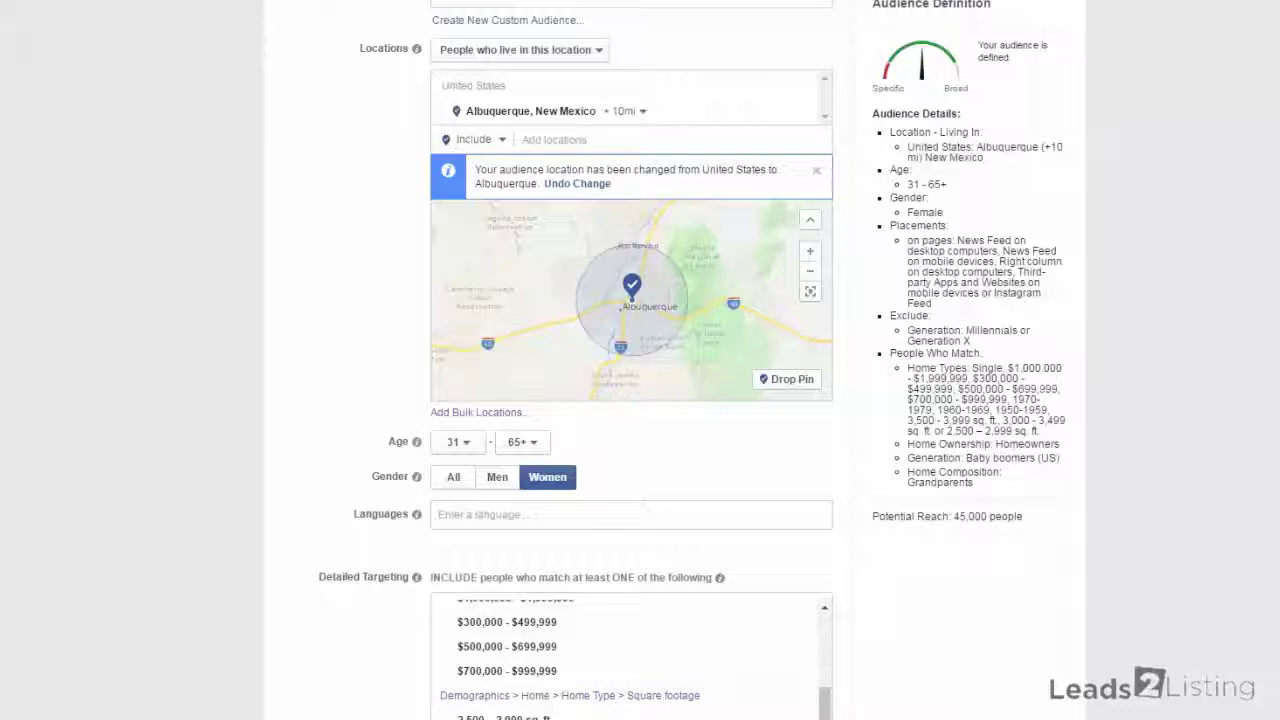
- Set the ad set's daily budget to $7.00
scroll(630, 360, "down", 6)
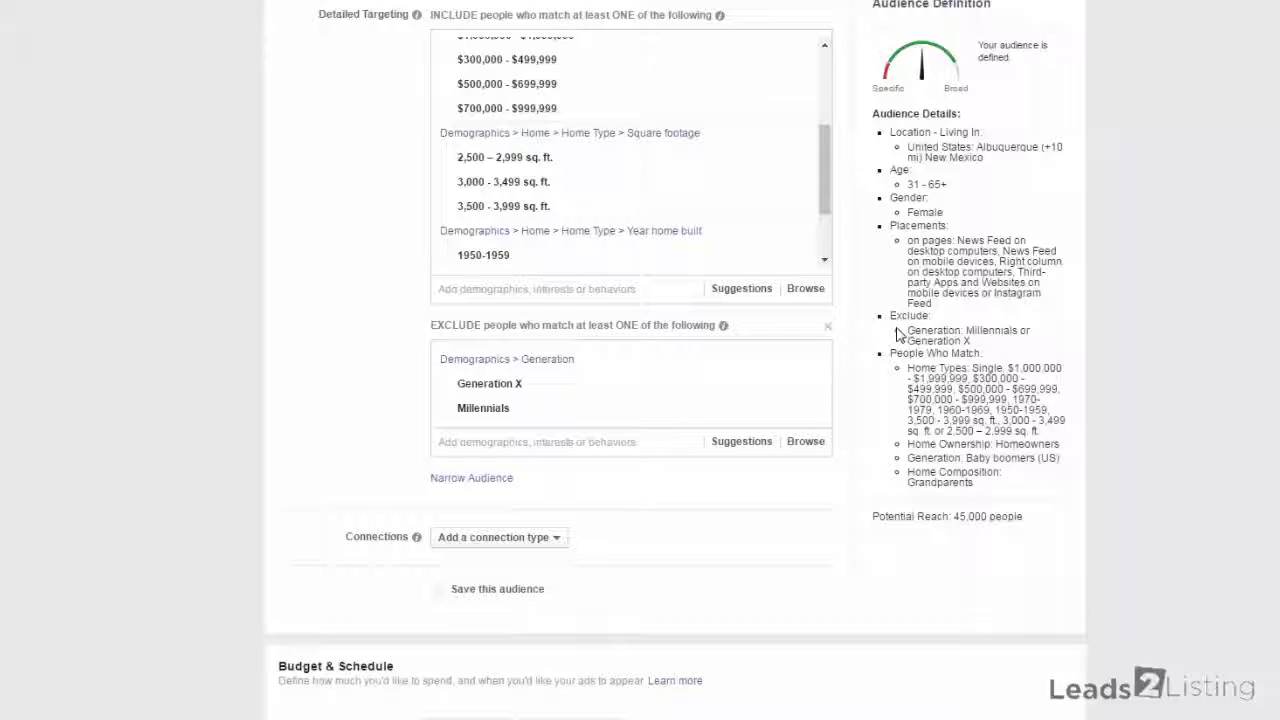
scroll(676, 360, "down", 3)
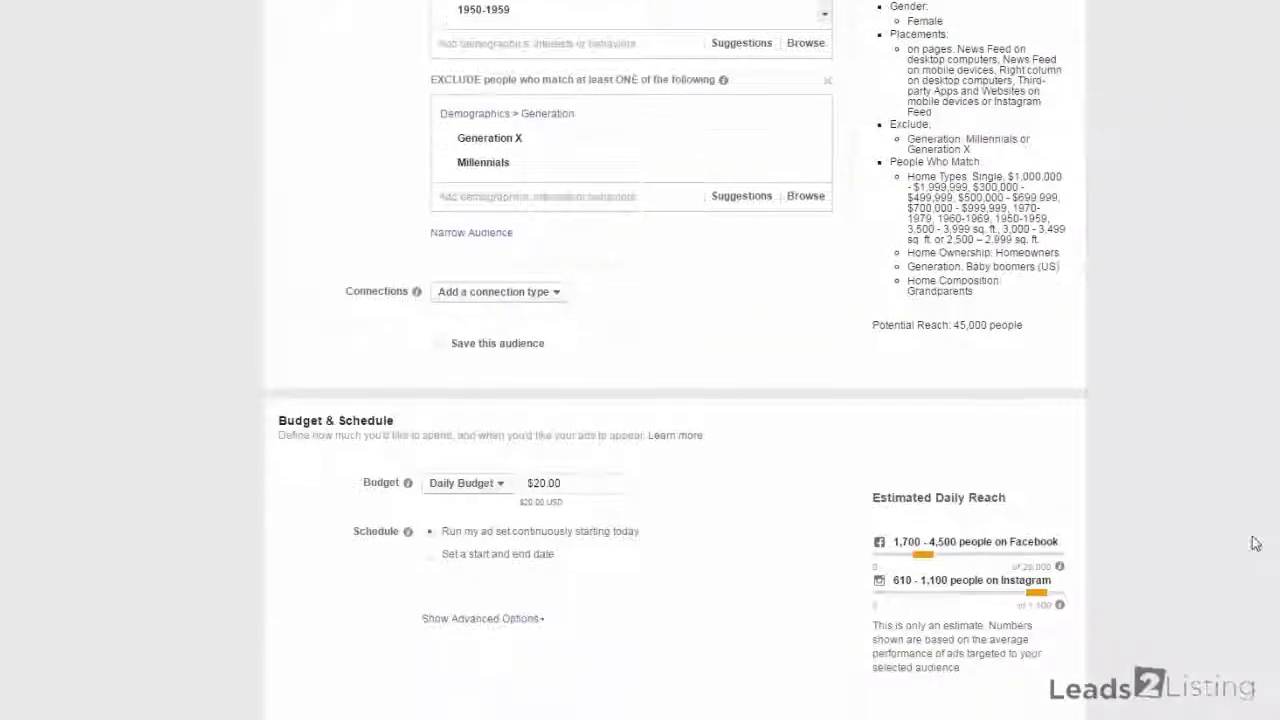
left_click(538, 483)
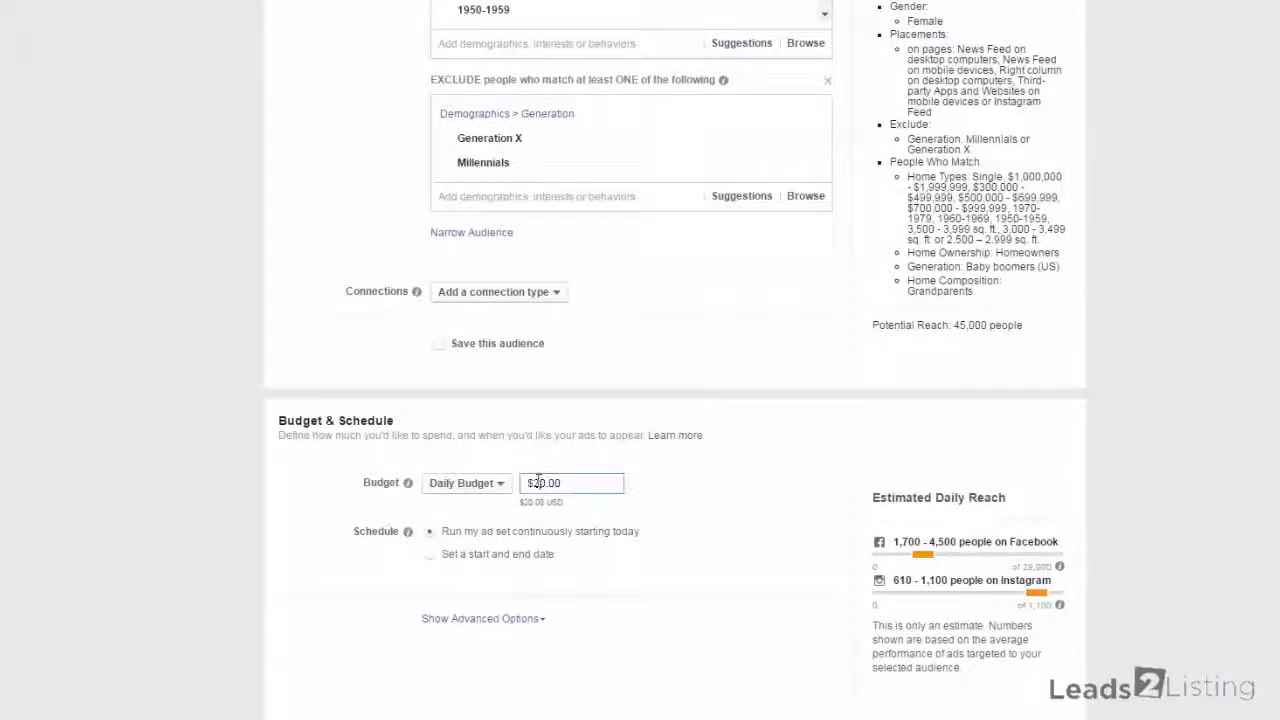
double_click(538, 483)
key("BackSpace")
type("7.00")
left_click(636, 502)
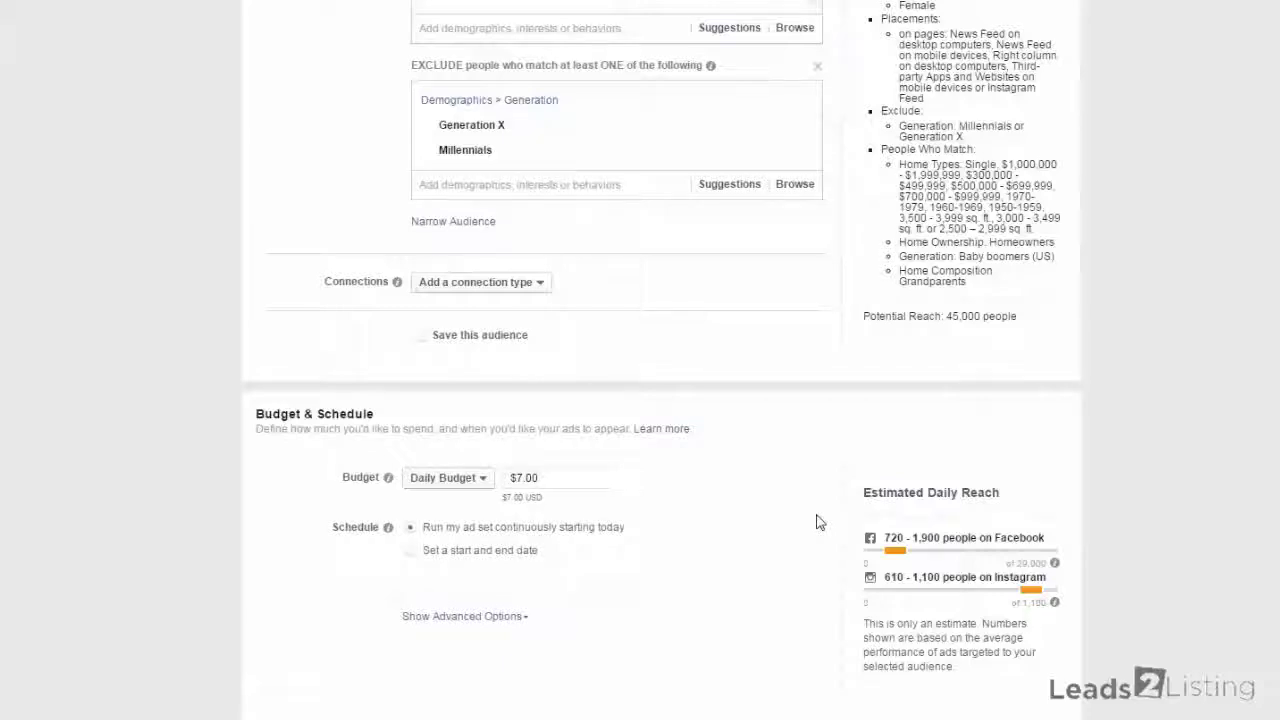
- Review the included detailed targeting criteria from the beginning of the list
scroll(1147, 569, "up", 5)
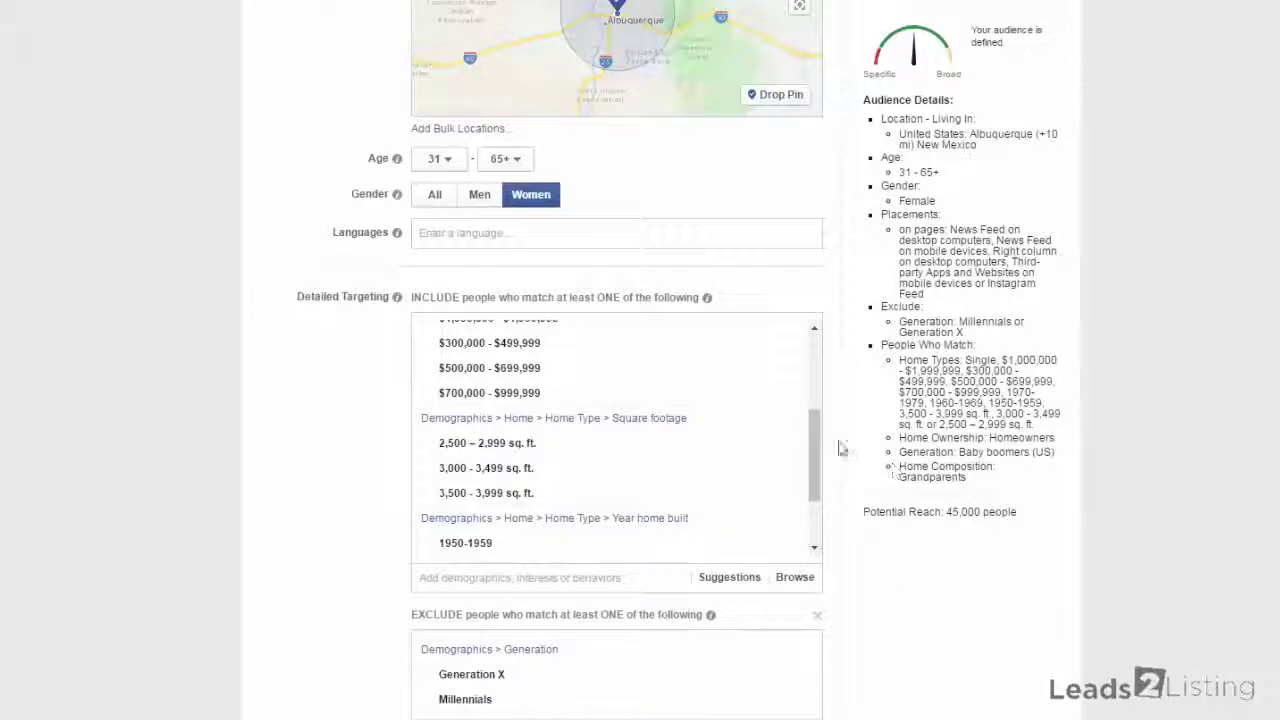
left_click_drag(818, 447, 811, 373)
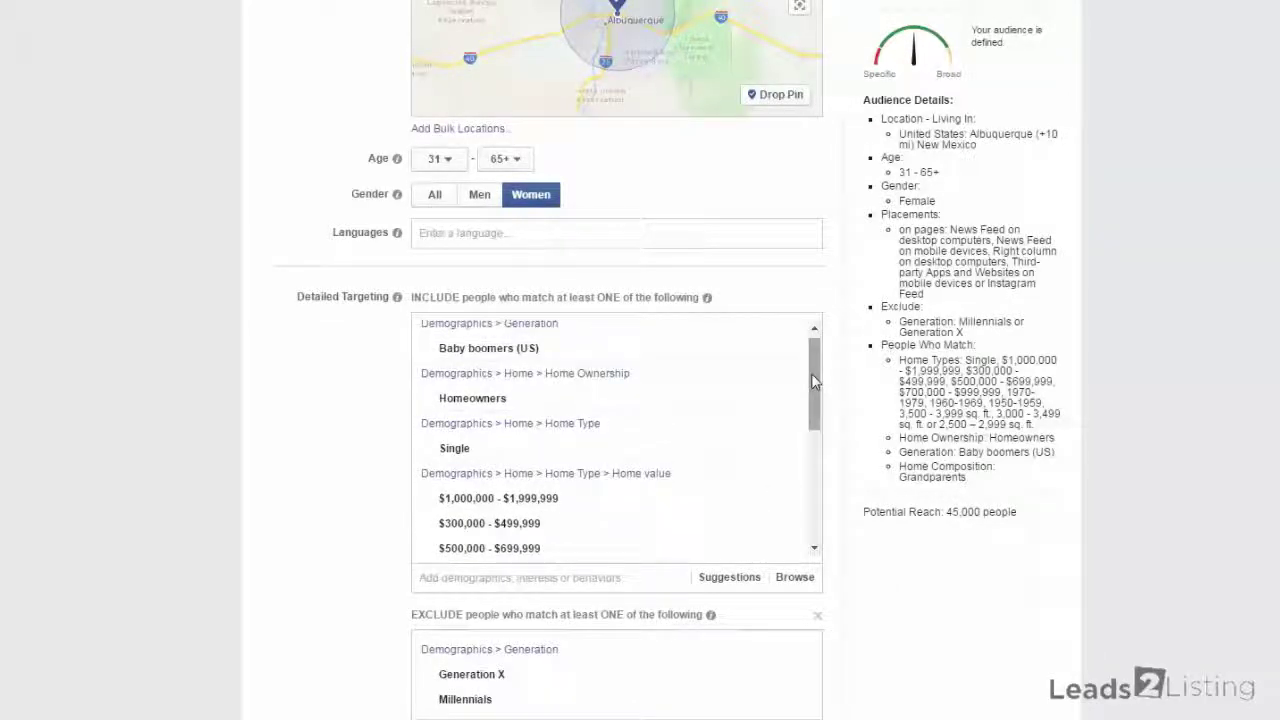